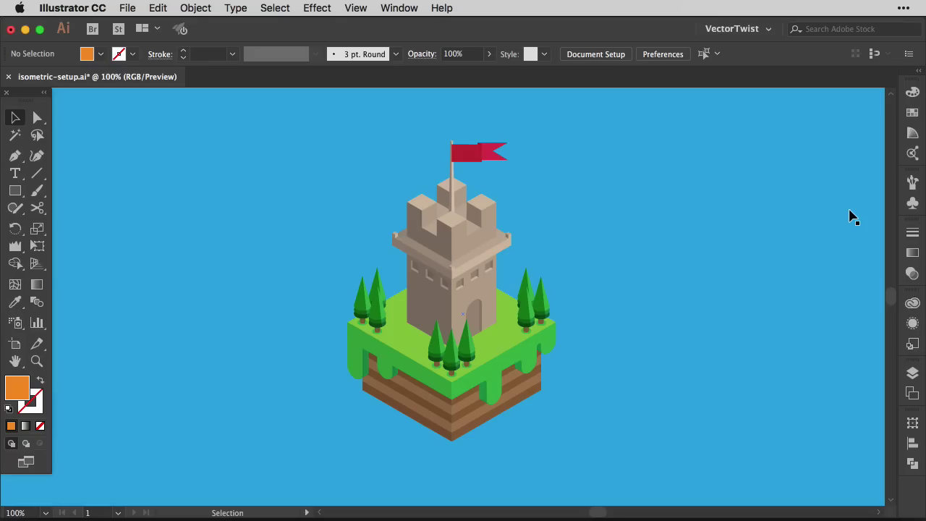
# Step: Show the isometric grid guides over the castle artwork and hide them again
pyautogui.press('super+semicolon')
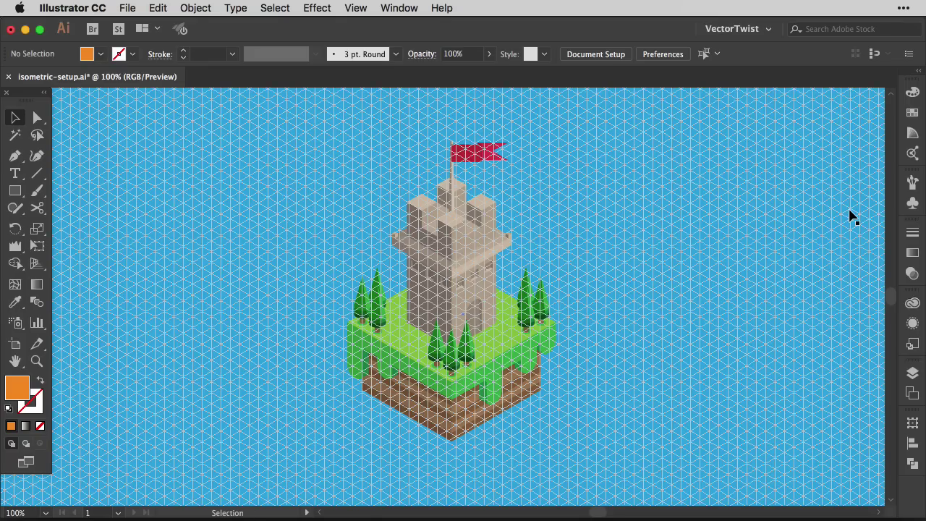
pyautogui.press('super')
pyautogui.press('super+semicolon')
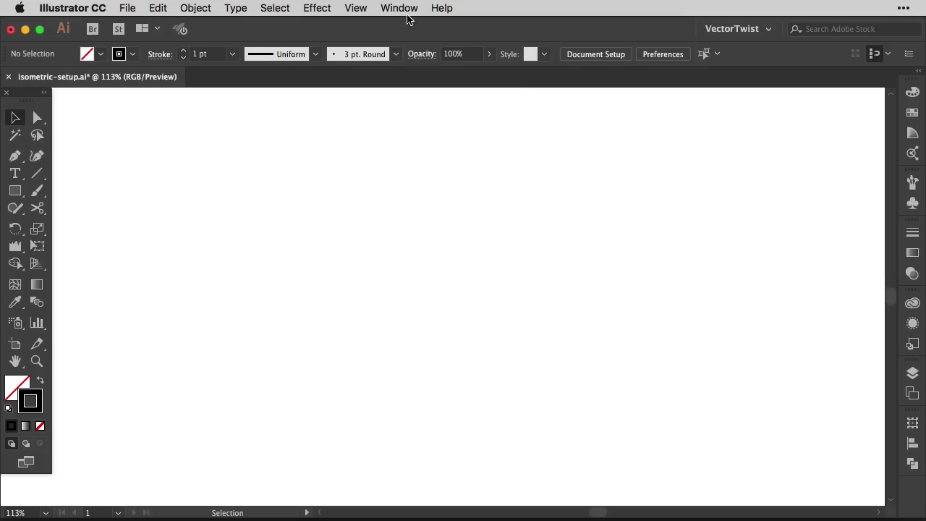
# Step: Turn on Smart Guides and create a six-sided polygon with a 60 px radius on the blank artboard
pyautogui.click(355, 9)
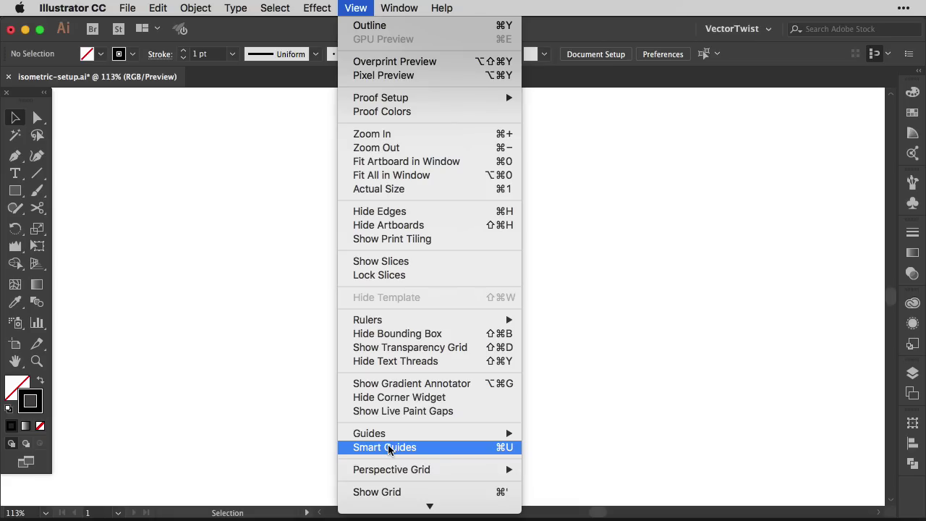
pyautogui.click(440, 448)
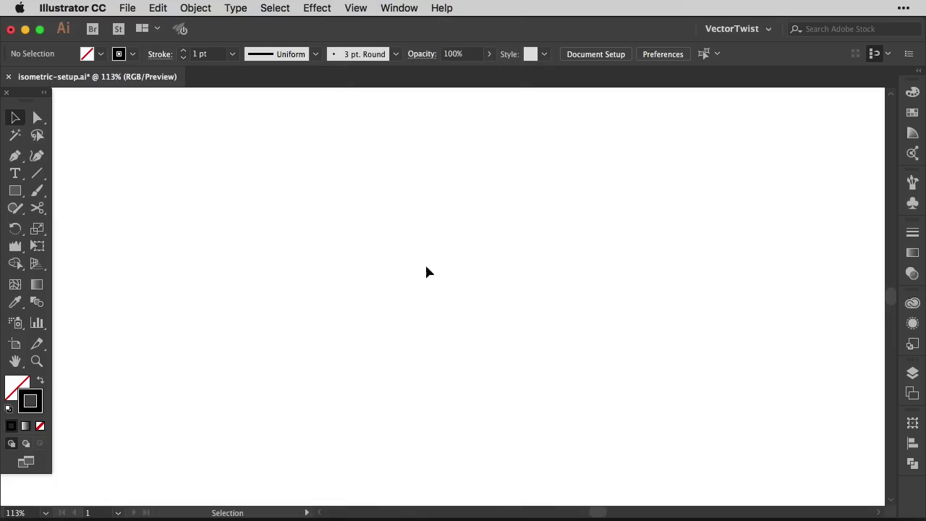
pyautogui.click(16, 196)
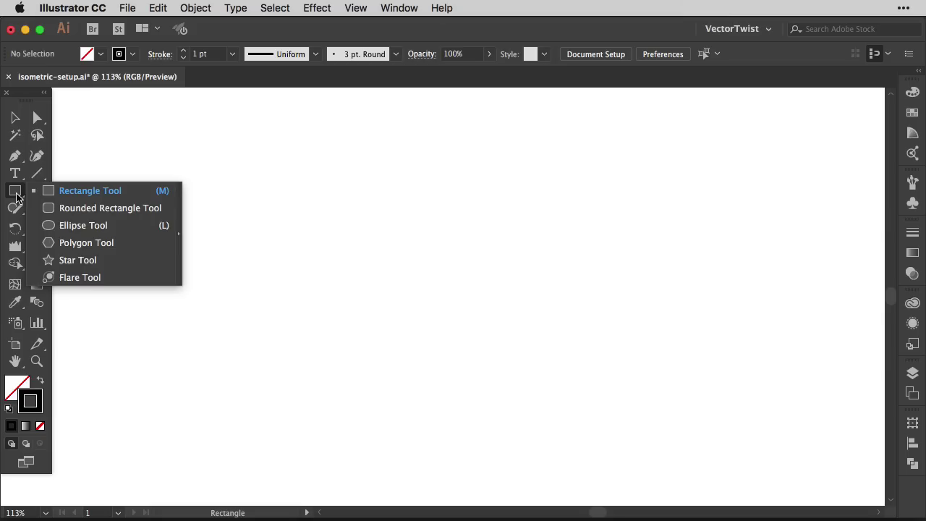
pyautogui.click(86, 243)
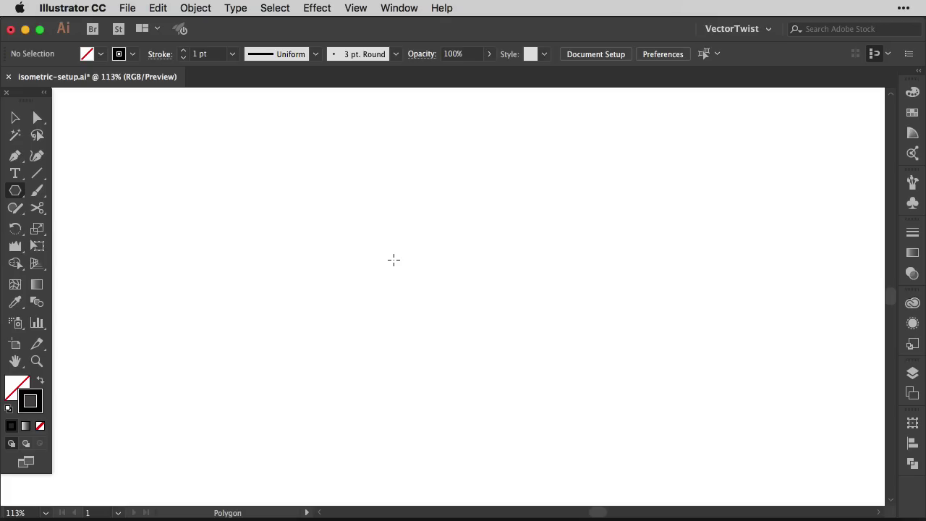
pyautogui.click(394, 260)
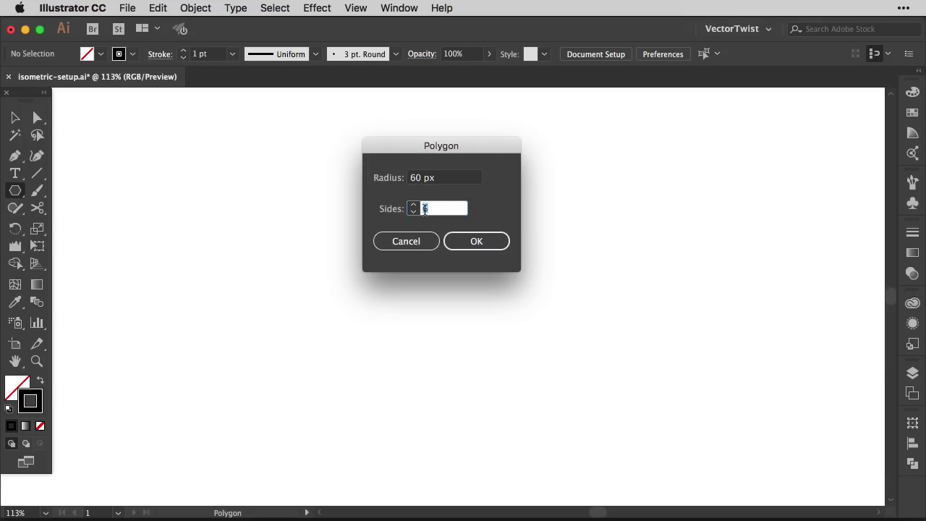
pyautogui.click(478, 242)
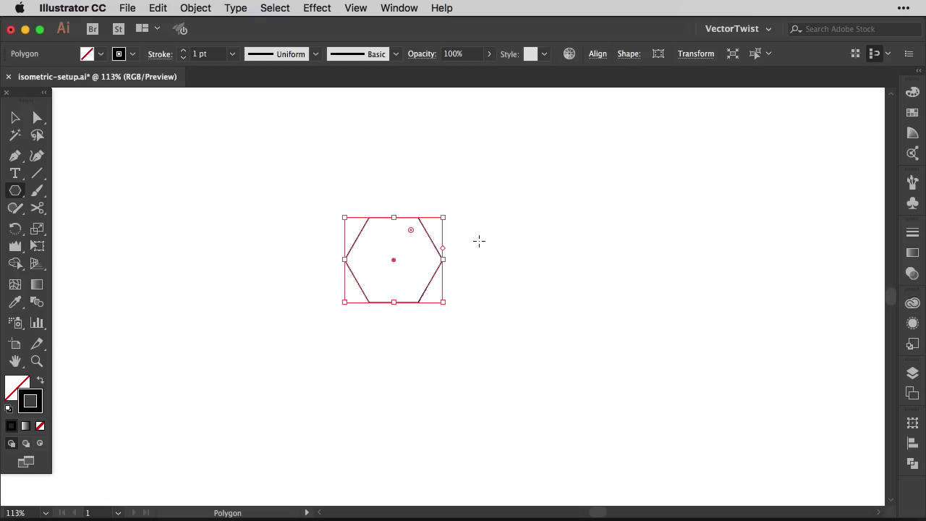
# Step: Rotate the hexagon 30° through its polygon transform properties so that one corner points straight up
pyautogui.press('e')
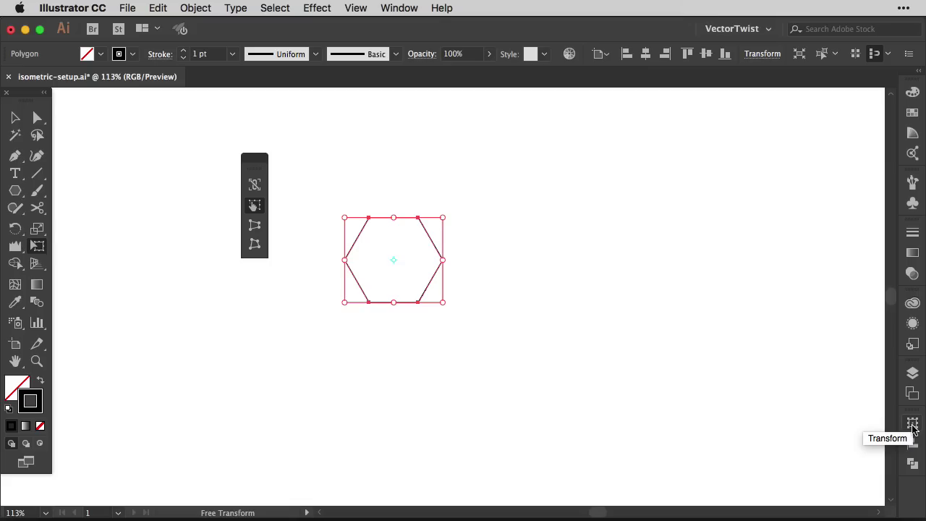
pyautogui.click(399, 8)
pyautogui.scroll(-8, 434, 376)
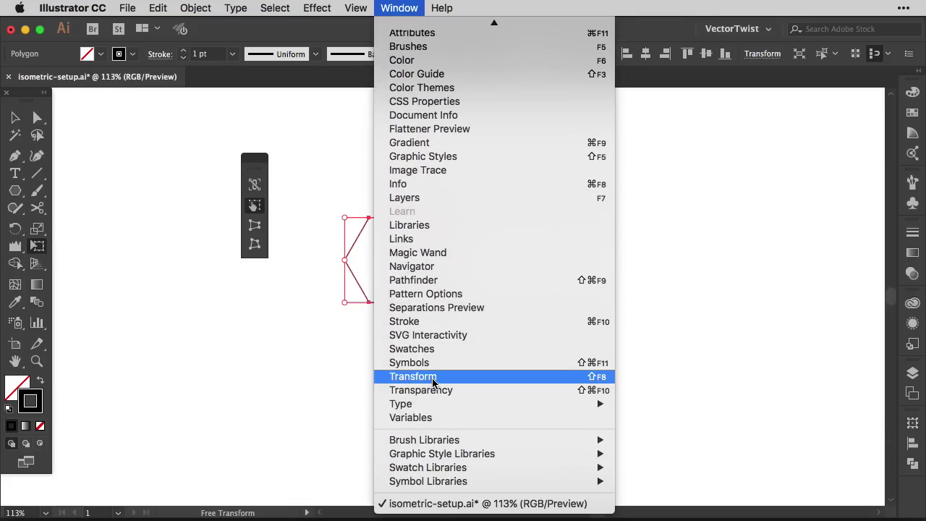
pyautogui.click(434, 381)
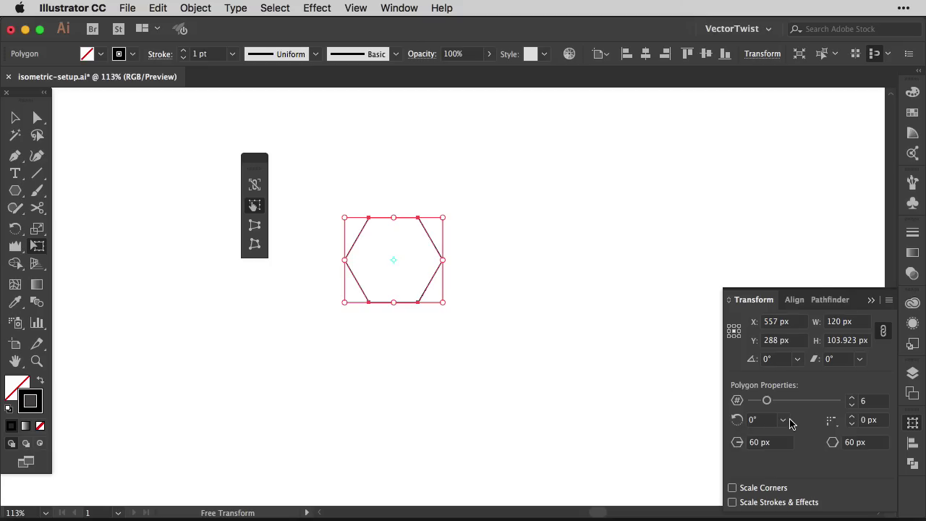
pyautogui.click(782, 419)
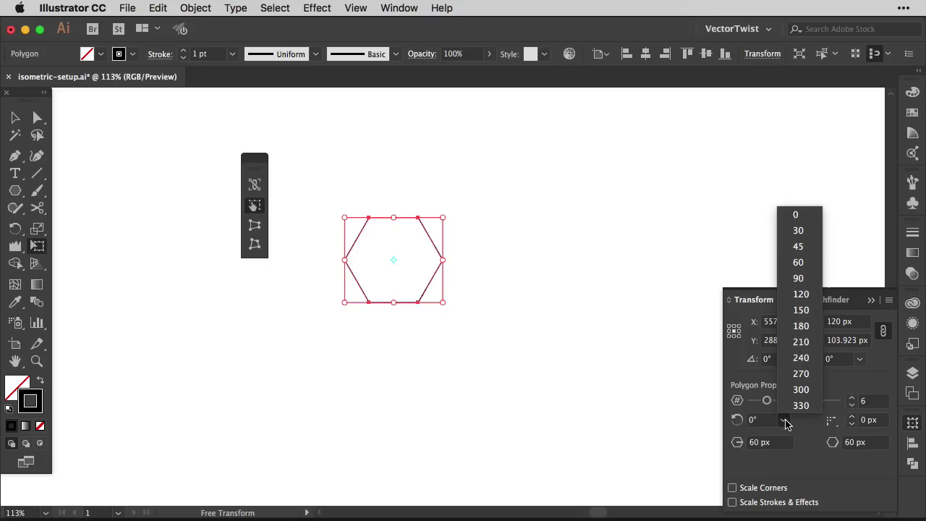
pyautogui.click(798, 231)
pyautogui.press('v')
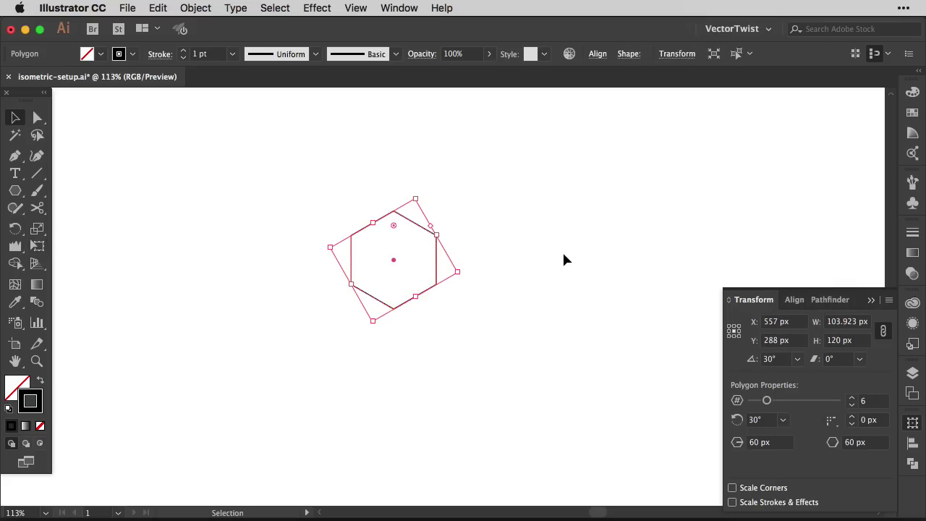
pyautogui.click(563, 256)
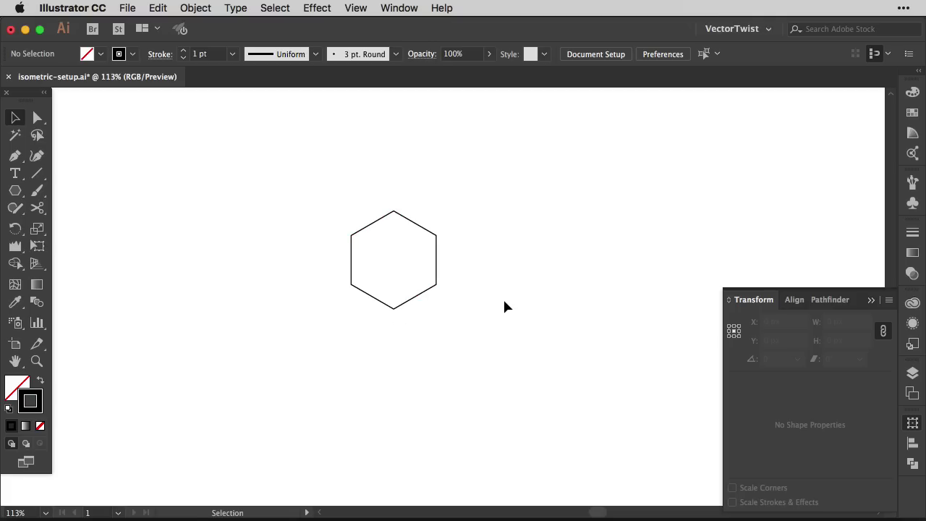
# Step: Scale the hexagon down proportionally, trying a height of 60 px before settling on 30 px
pyautogui.press('z')
pyautogui.click(589, 221)
pyautogui.moveTo(589, 221); pyautogui.dragTo(626, 172)
pyautogui.press('v')
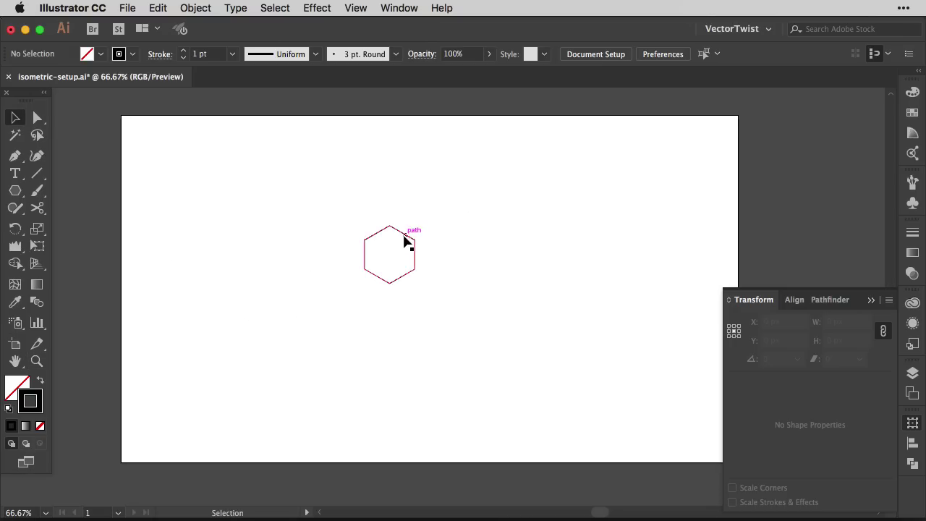
pyautogui.click(406, 236)
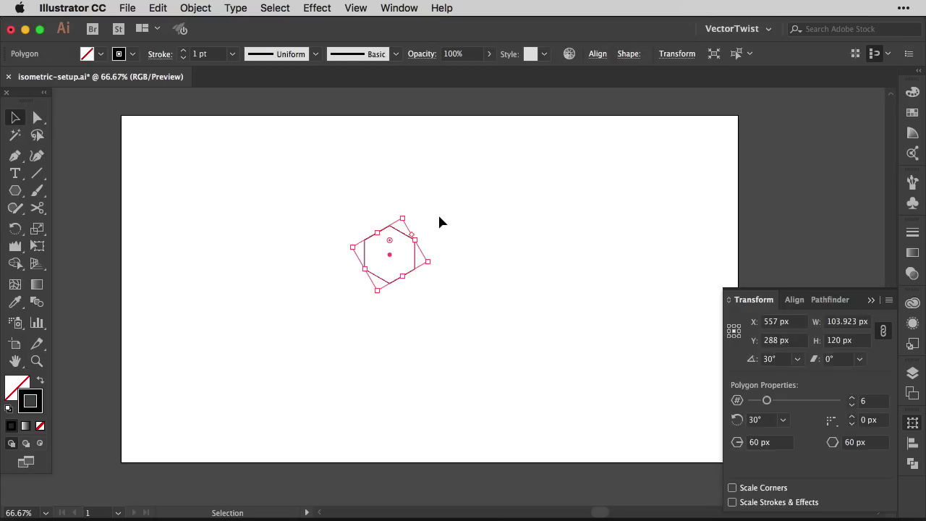
pyautogui.click(840, 344)
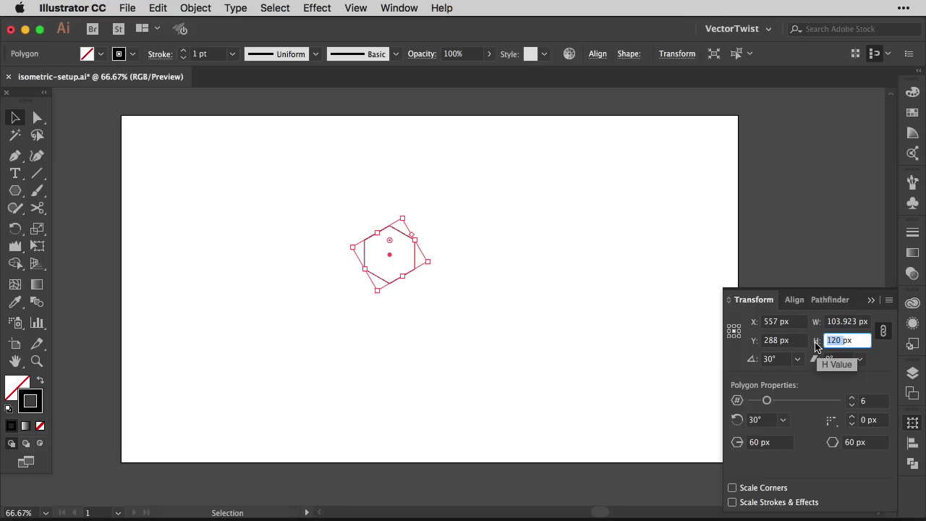
pyautogui.write('60')
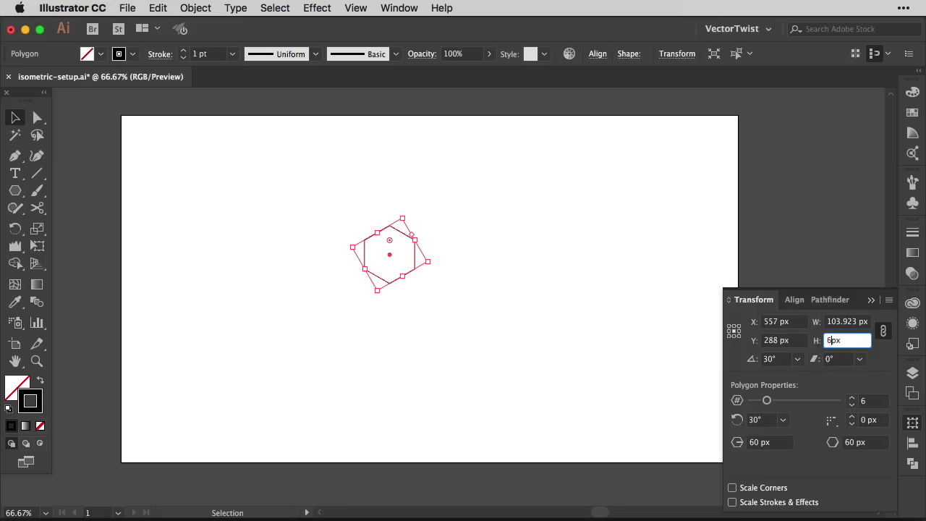
pyautogui.press('Tab')
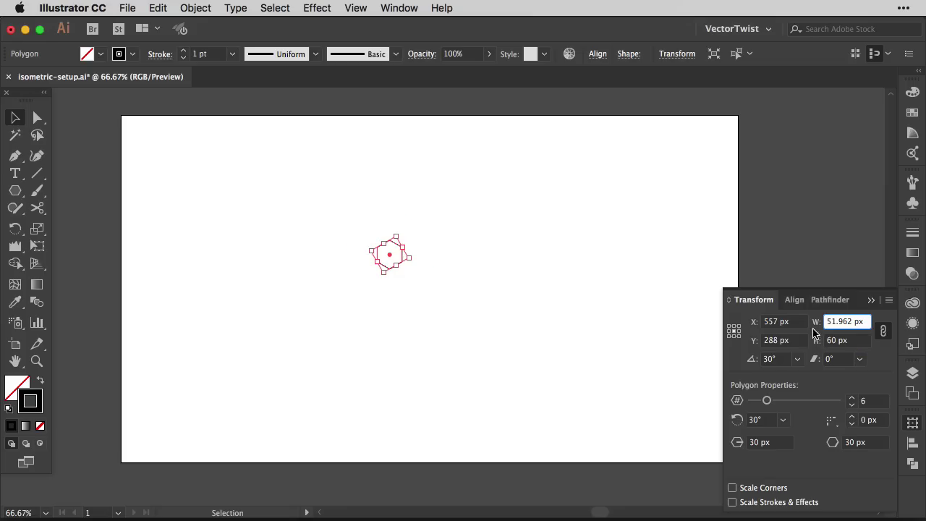
pyautogui.doubleClick(833, 340)
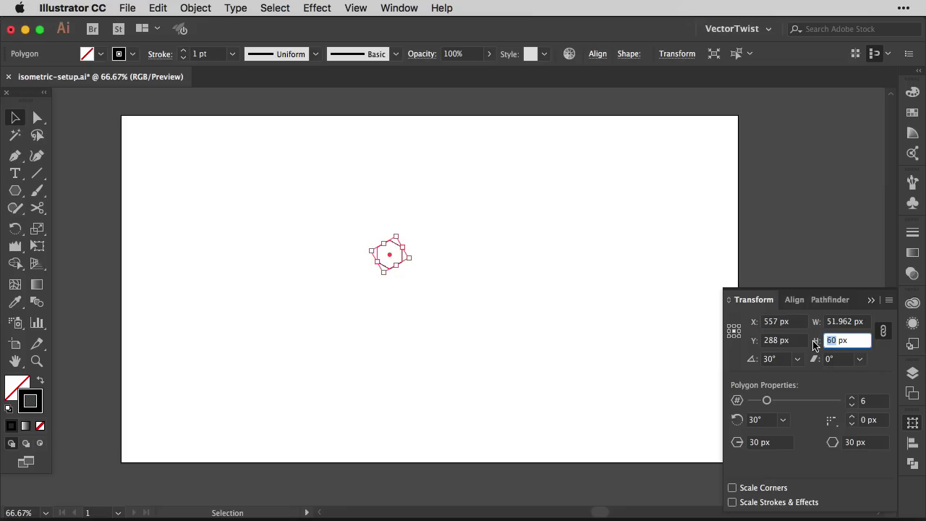
pyautogui.write('30')
pyautogui.click(838, 322)
pyautogui.click(424, 252)
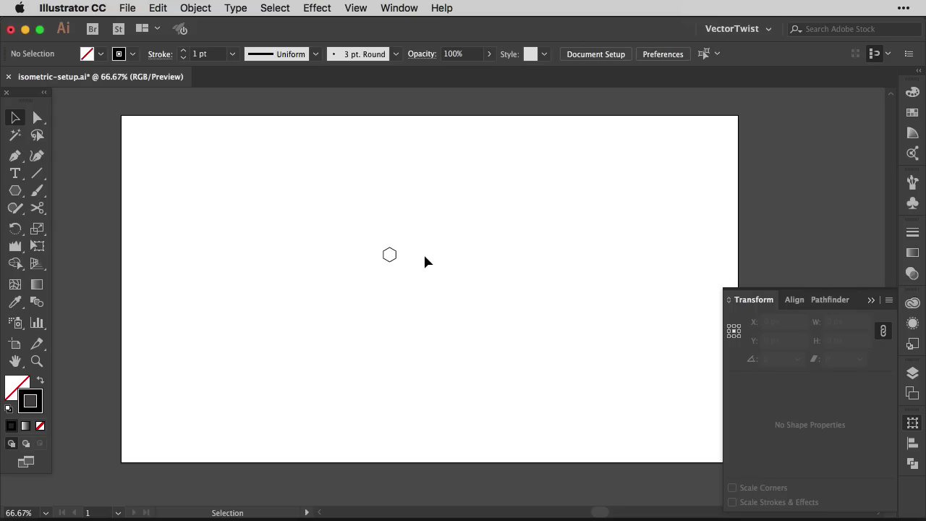
# Step: Reduce the small hexagon's stroke weight to 0.25 pt
pyautogui.press('z')
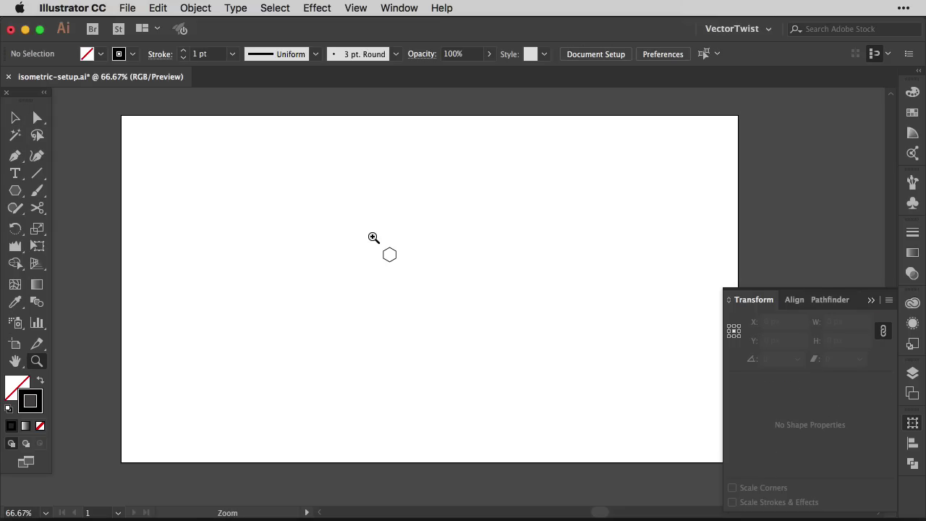
pyautogui.moveTo(375, 237); pyautogui.dragTo(429, 284)
pyautogui.hscroll(-5, 474, 309)
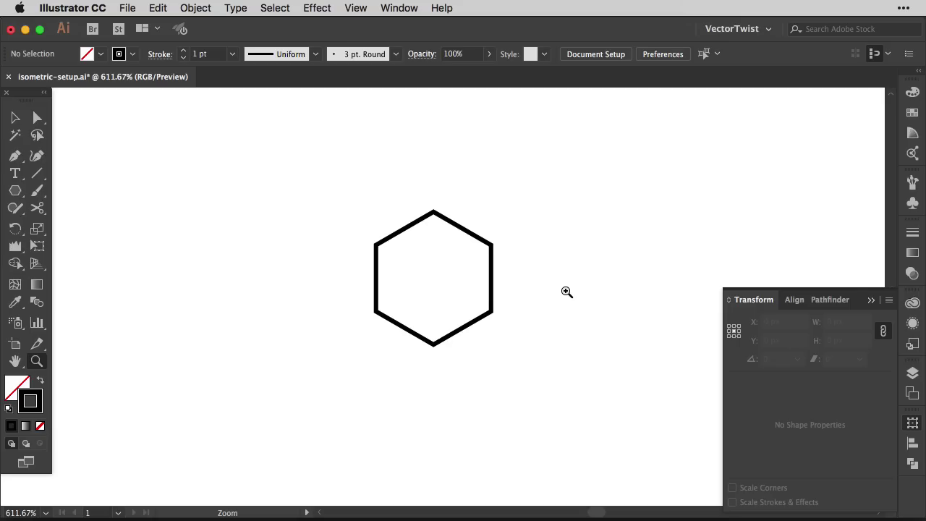
pyautogui.press('v')
pyautogui.click(481, 242)
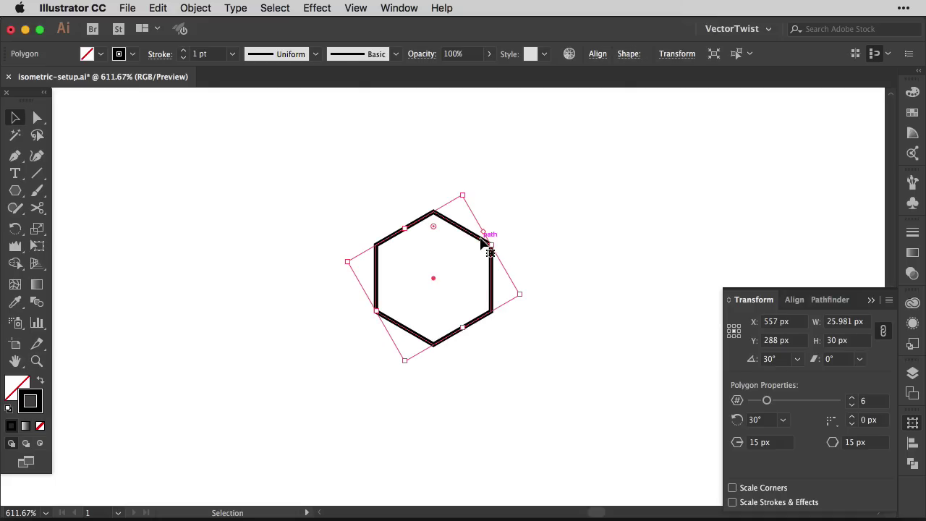
pyautogui.click(232, 54)
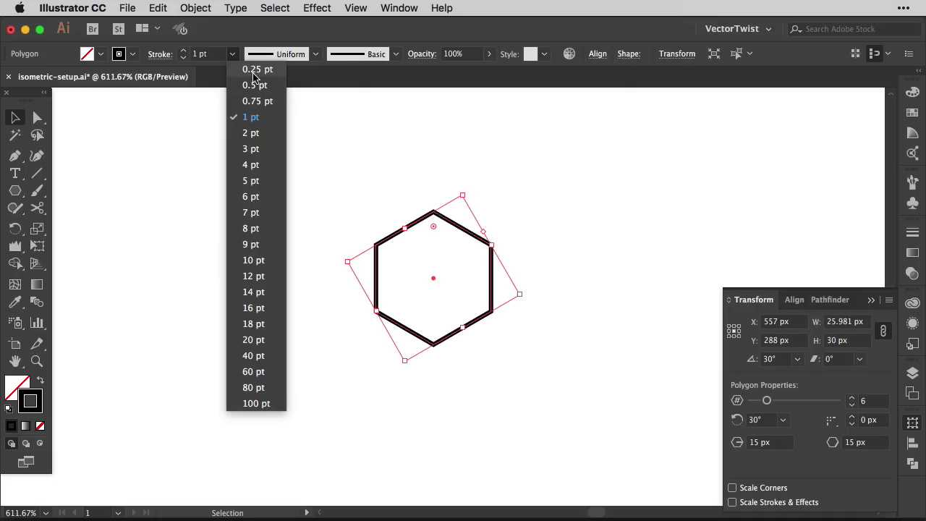
pyautogui.click(248, 72)
pyautogui.click(543, 225)
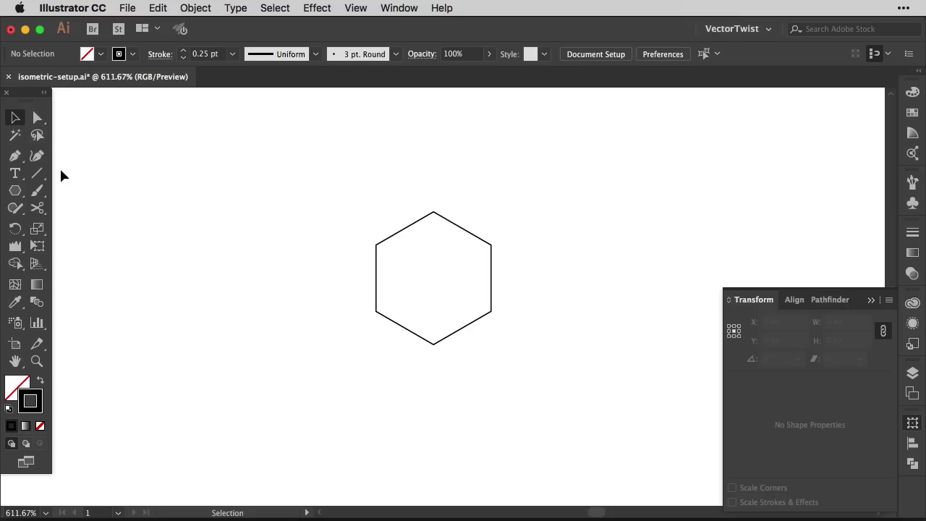
# Step: Draw three straight lines with the Pen tool, each connecting a pair of opposite hexagon corners
pyautogui.click(16, 157)
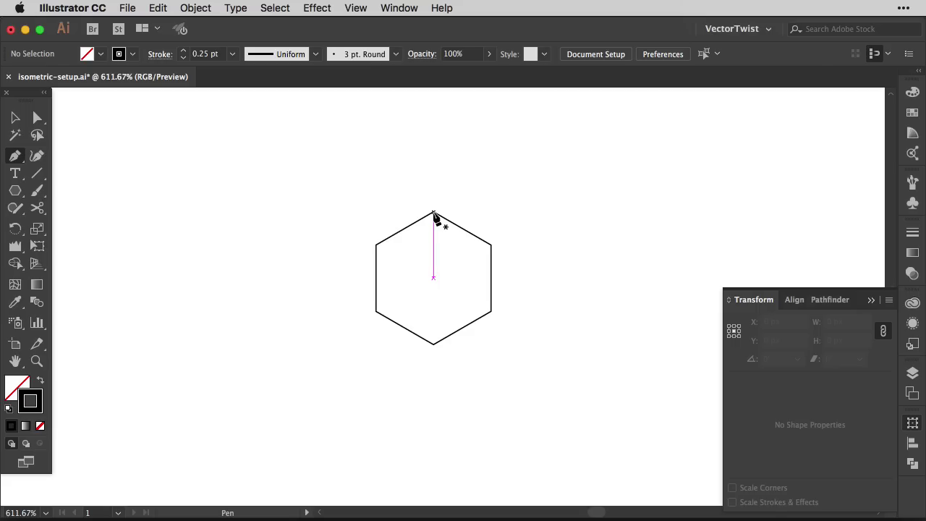
pyautogui.click(433, 213)
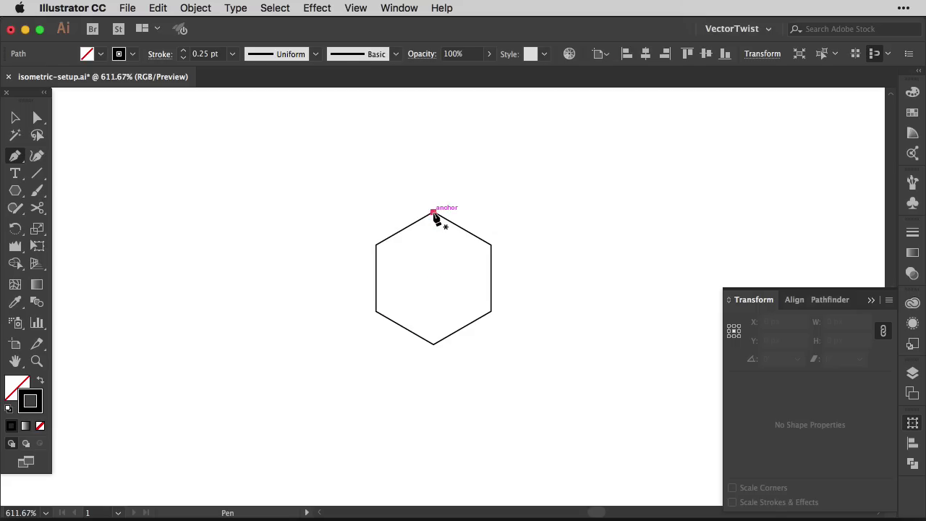
pyautogui.click(434, 345)
pyautogui.press('Escape')
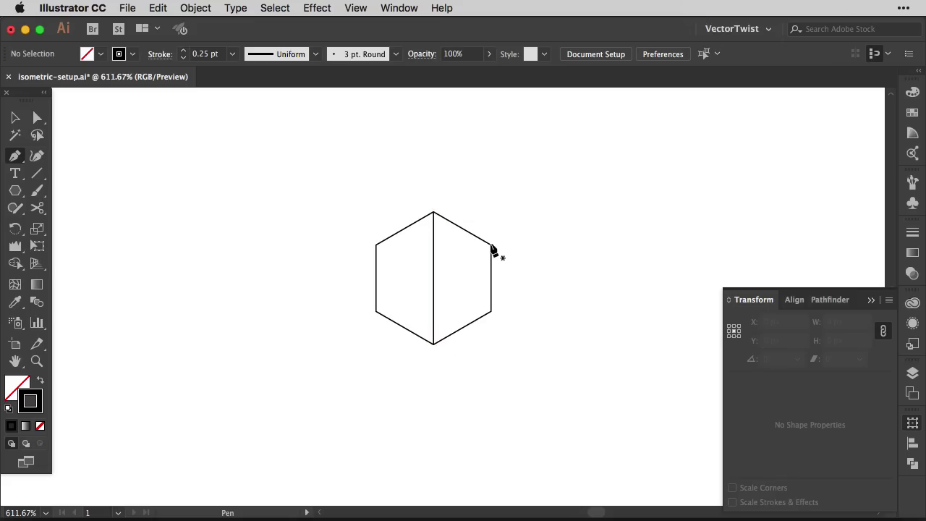
pyautogui.click(492, 245)
pyautogui.click(376, 309)
pyautogui.press('Escape')
pyautogui.click(375, 245)
pyautogui.click(491, 309)
pyautogui.press('Escape')
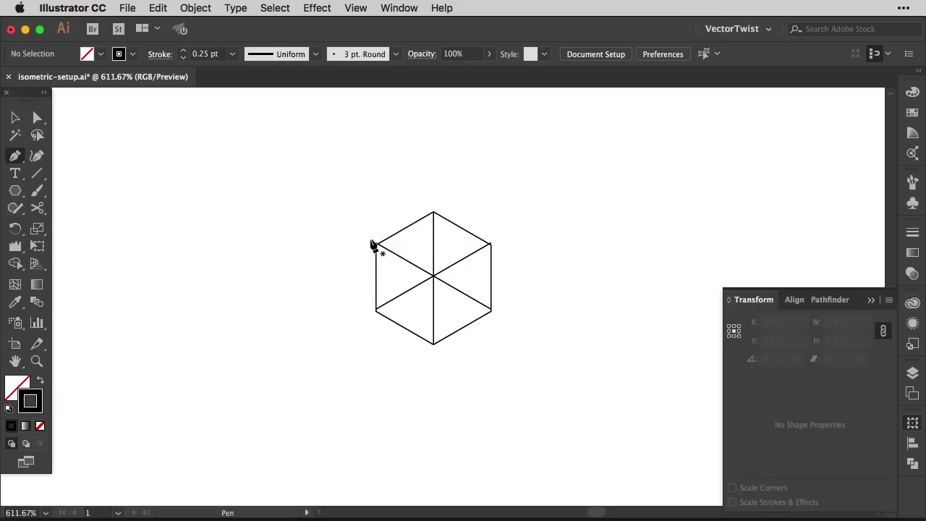
# Step: Try to move the diagonal line's end anchor onto the hexagon's upper-left corner
pyautogui.press('z')
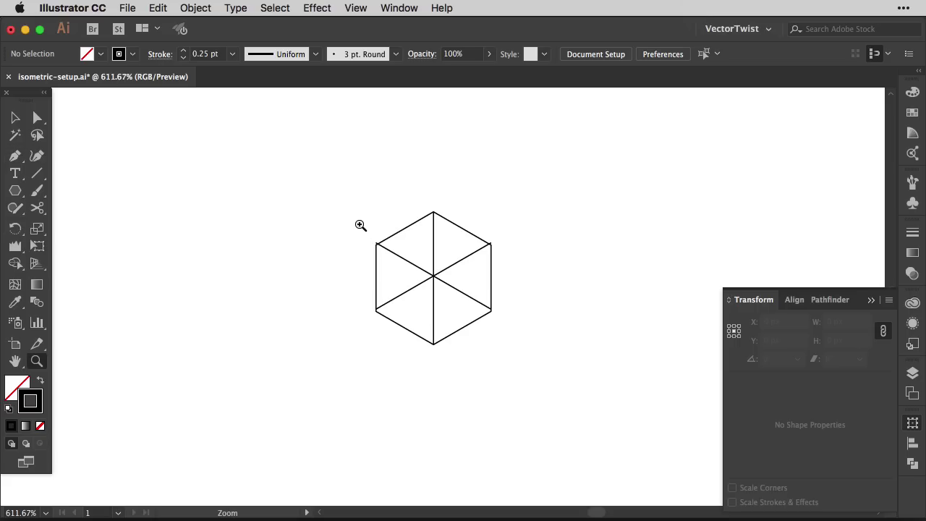
pyautogui.moveTo(352, 222); pyautogui.dragTo(399, 268)
pyautogui.press('a')
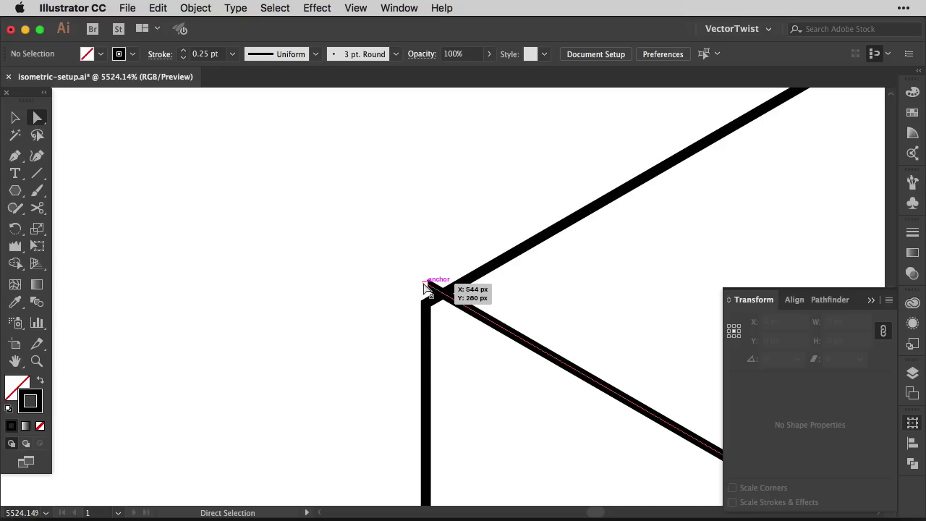
pyautogui.click(426, 286)
pyautogui.moveTo(426, 286); pyautogui.dragTo(426, 305)
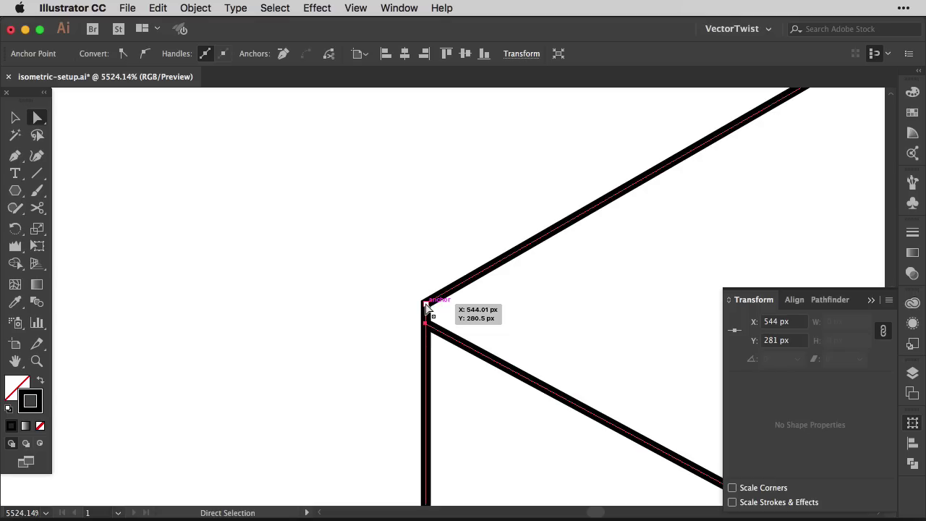
pyautogui.moveTo(427, 321)
pyautogui.mouseDown()
pyautogui.moveTo(424, 283)
pyautogui.moveTo(425, 320)
pyautogui.mouseUp()
pyautogui.click(477, 325)
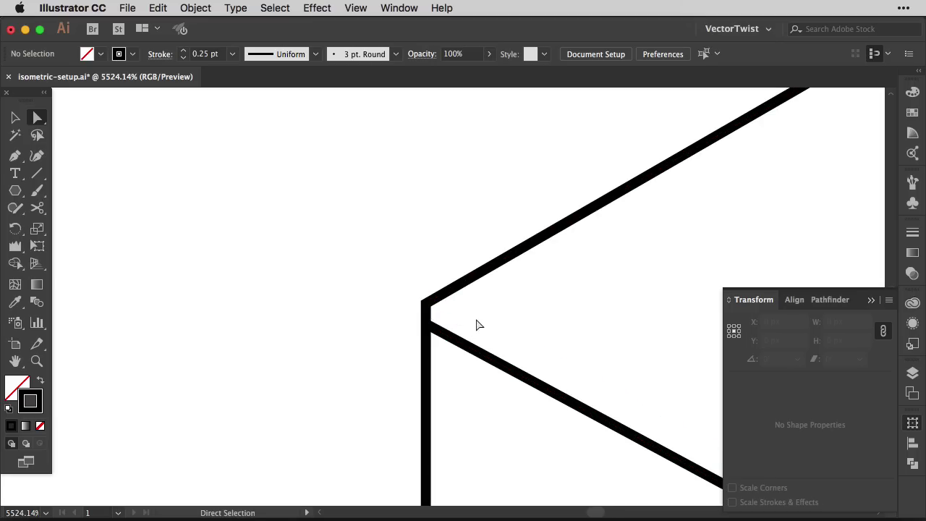
# Step: Turn off Snap to Pixel and move the diagonal line's end anchor exactly onto the hexagon's upper-left corner
pyautogui.click(355, 8)
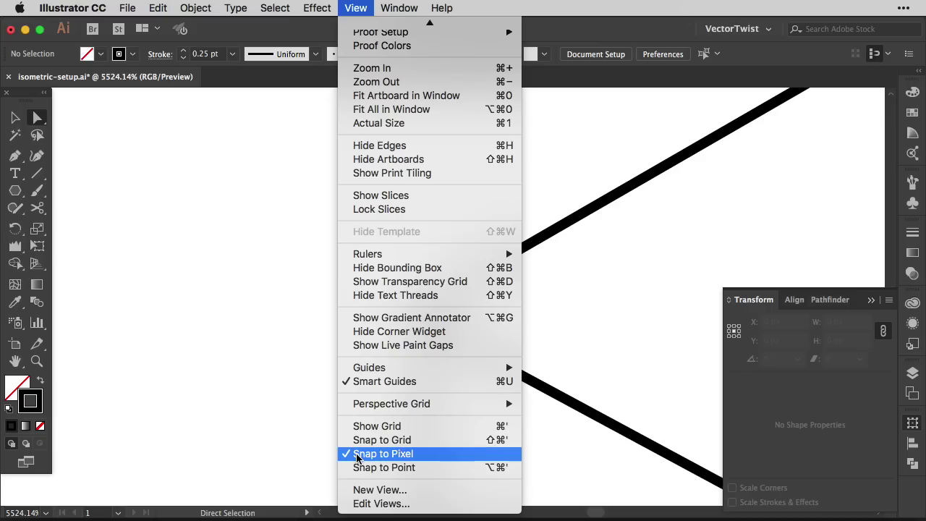
pyautogui.click(357, 458)
pyautogui.click(426, 325)
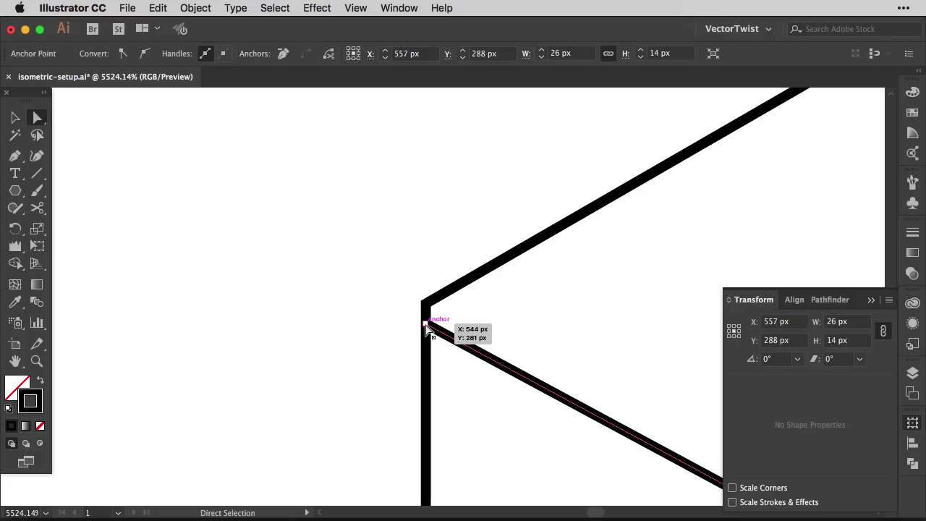
pyautogui.moveTo(426, 325); pyautogui.dragTo(401, 372)
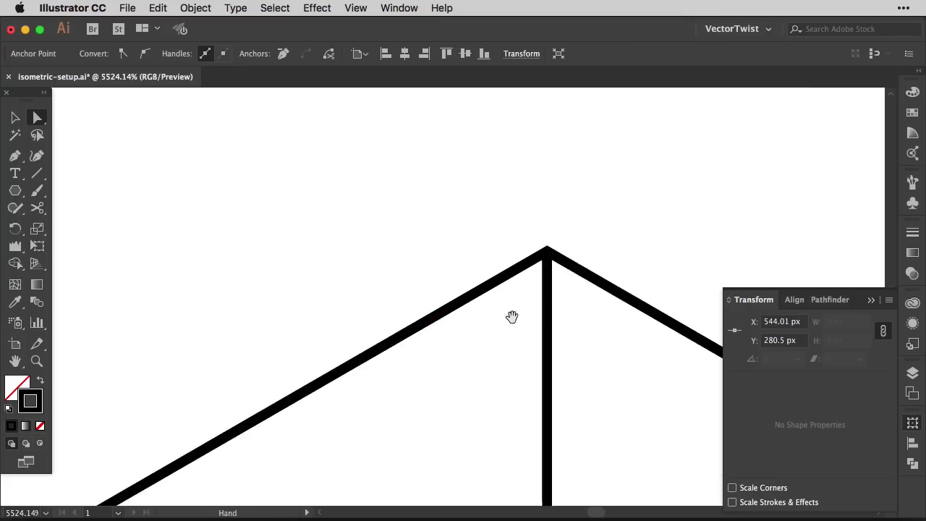
# Step: Align the vertical line's upper anchor with the hexagon's top corner and the other diagonal's end with the upper-right corner
pyautogui.click(550, 270)
pyautogui.moveTo(550, 253); pyautogui.dragTo(548, 253)
pyautogui.click(548, 253)
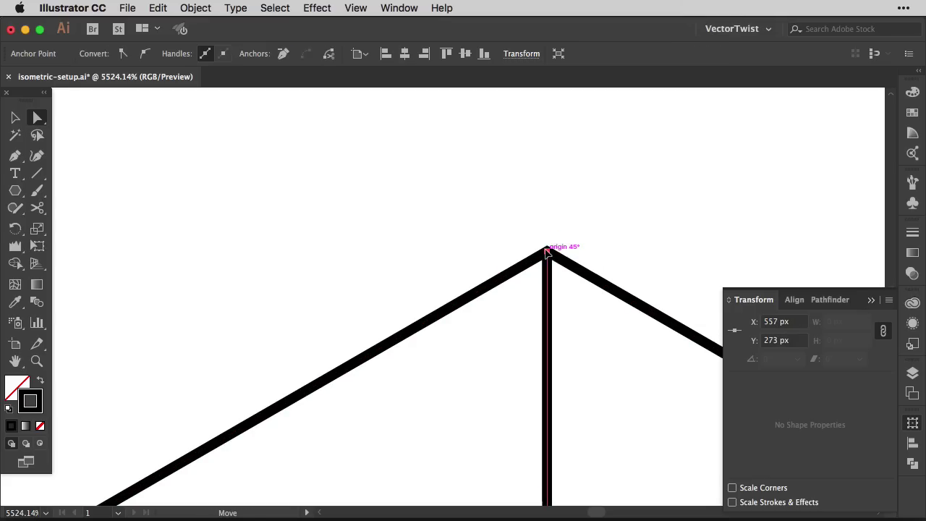
pyautogui.moveTo(589, 320); pyautogui.dragTo(537, 224)
pyautogui.click(483, 217)
# Step: Move the first diagonal's other end onto the hexagon's lower-right corner and align the vertical line's lower anchor with the bottom corner
pyautogui.click(578, 242)
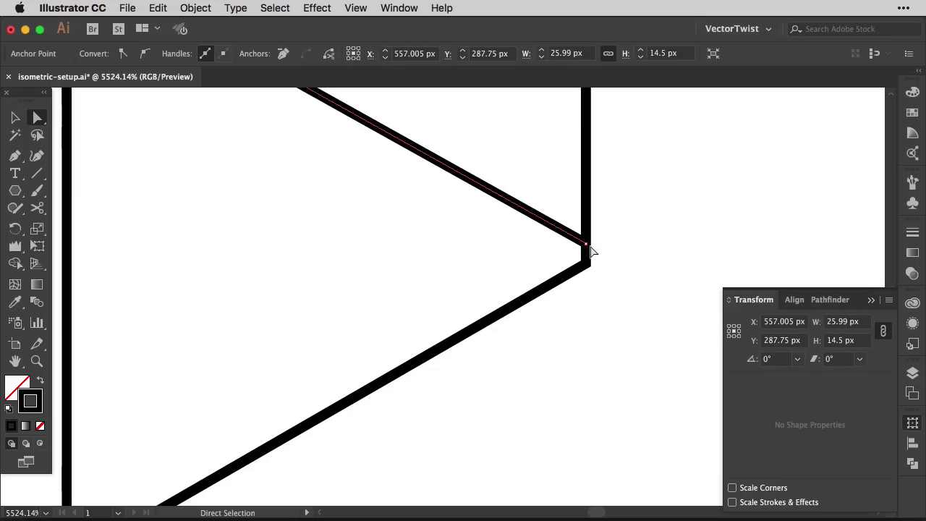
pyautogui.moveTo(587, 246); pyautogui.dragTo(586, 266)
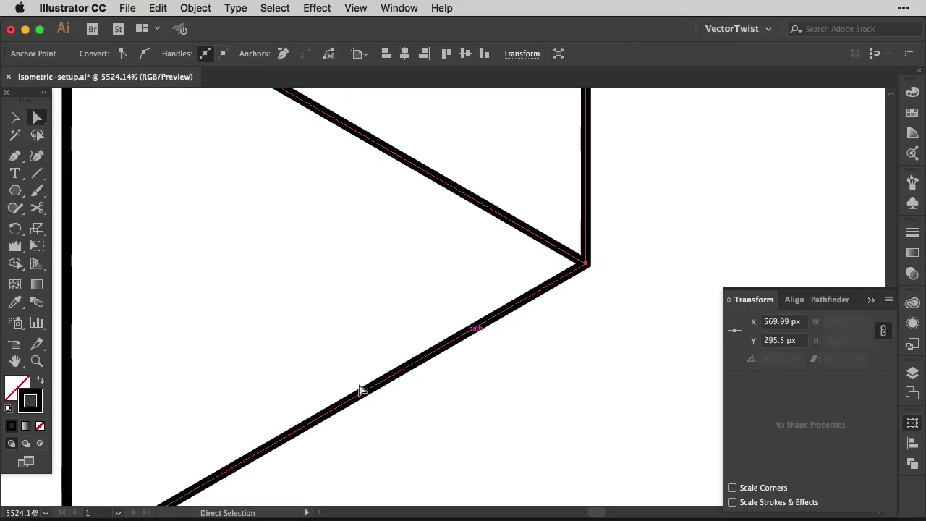
pyautogui.hscroll(-3, 463, 340)
pyautogui.scroll(-2, 463, 340)
pyautogui.click(421, 348)
pyautogui.click(418, 365)
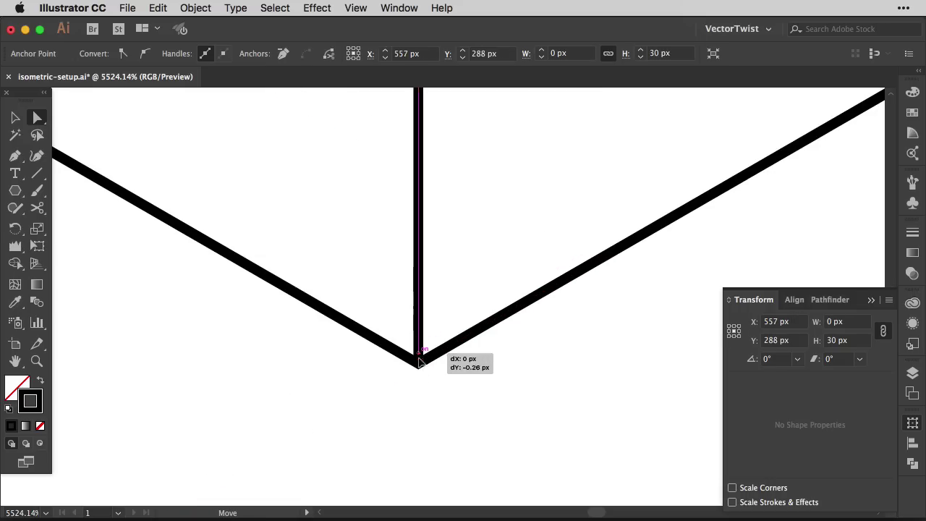
# Step: Move the remaining diagonal's end anchor onto the hexagon's lower-left corner and deselect it
pyautogui.hscroll(-5, 340, 281)
pyautogui.scroll(3, 340, 281)
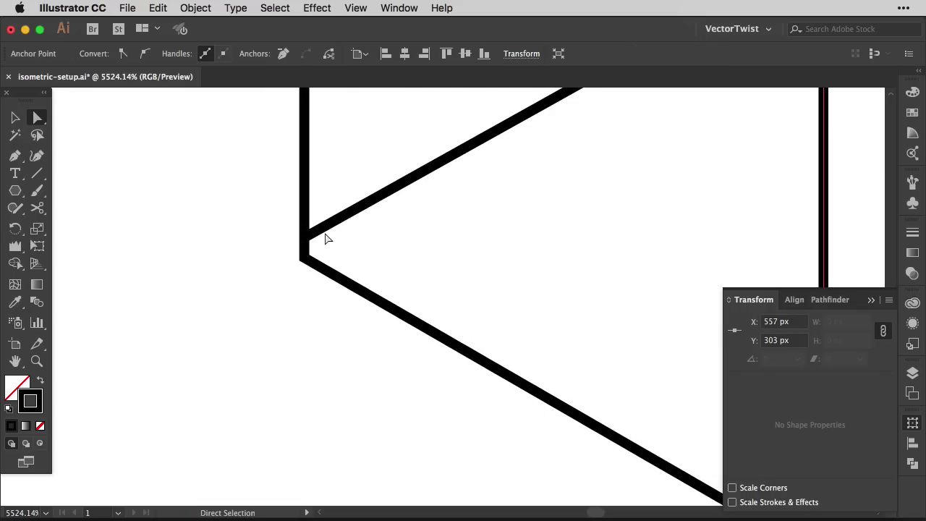
pyautogui.moveTo(306, 242); pyautogui.dragTo(306, 256)
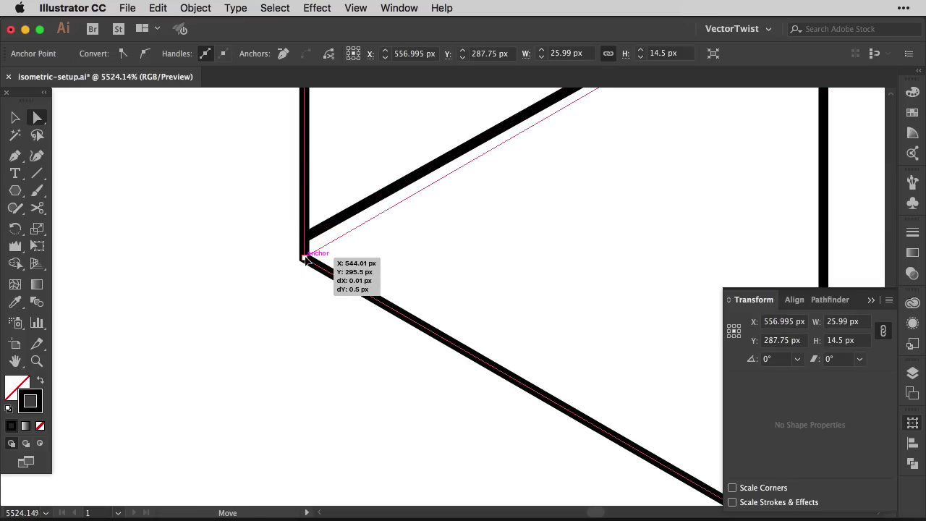
pyautogui.click(277, 304)
pyautogui.press('super+minus')
pyautogui.press('super+minus')
pyautogui.press('super+minus')
pyautogui.press('super+minus')
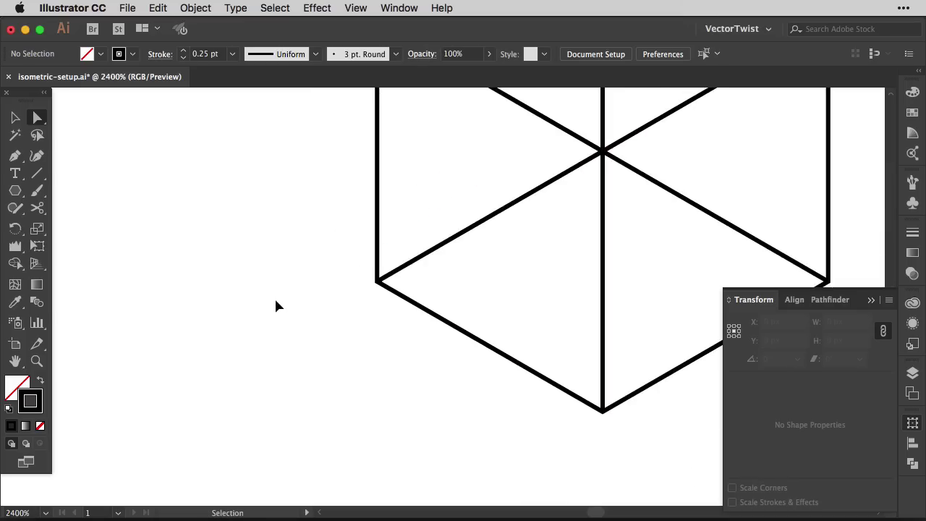
pyautogui.hscroll(3, 599, 210)
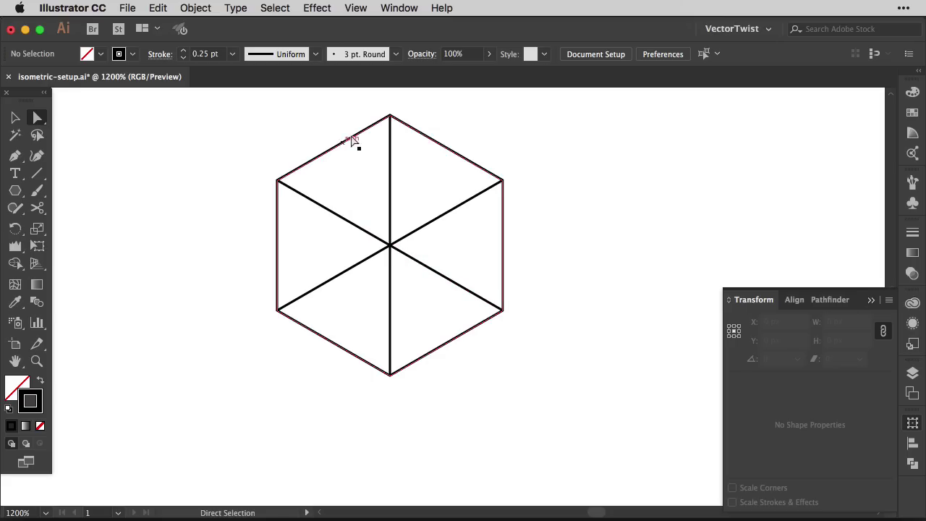
# Step: Lock the hexagon together with its three inner lines
pyautogui.moveTo(246, 110); pyautogui.dragTo(548, 434)
pyautogui.click(175, 6)
pyautogui.moveTo(202, 91)
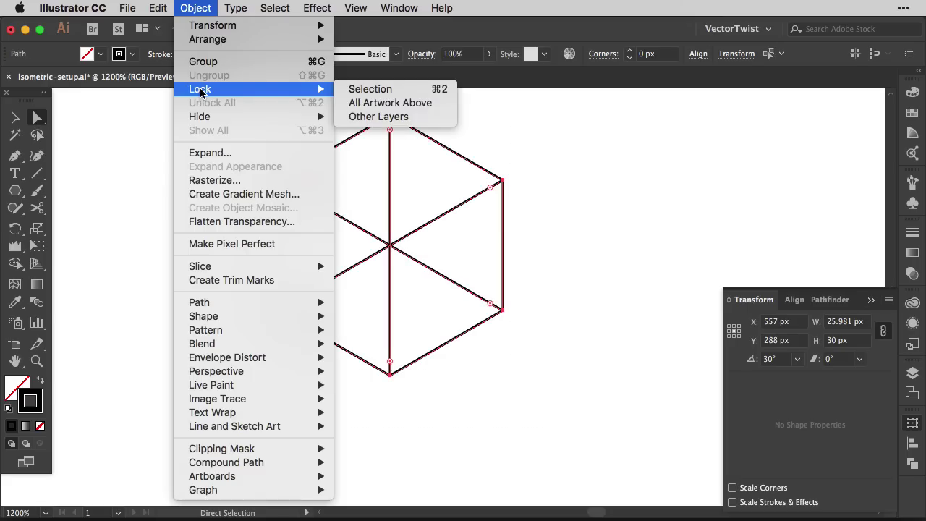
pyautogui.click(365, 90)
# Step: Draw a red, strokeless rhombus with the Pen tool over the cube's top face, snapping to the hexagon's corners and center
pyautogui.click(277, 179)
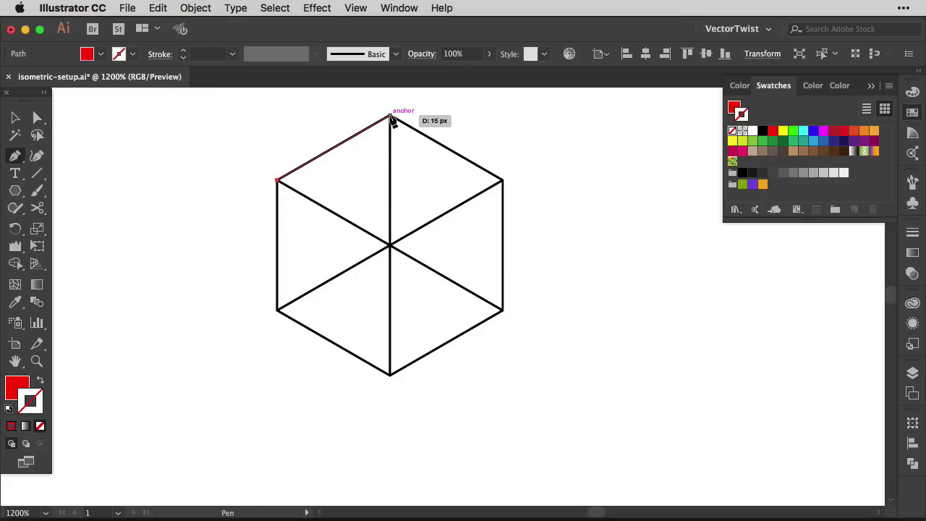
pyautogui.click(389, 116)
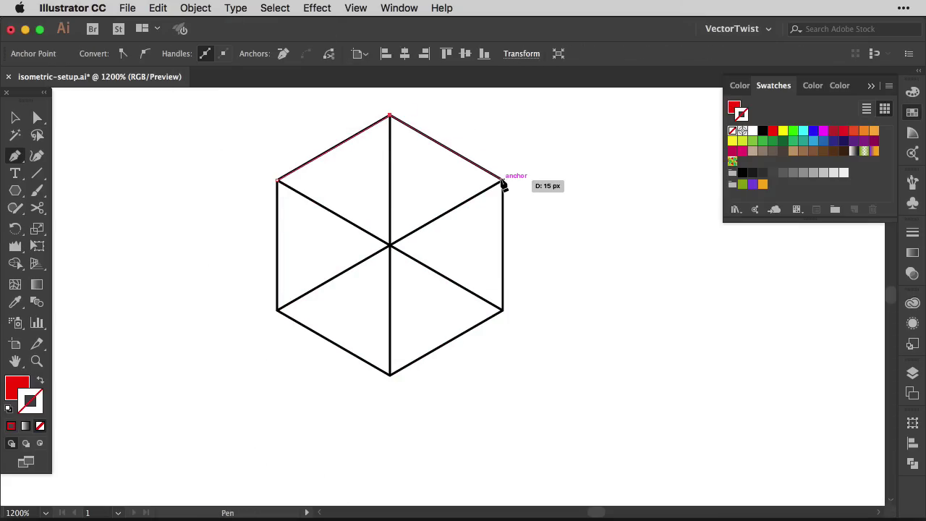
pyautogui.click(503, 179)
pyautogui.click(390, 246)
pyautogui.click(281, 182)
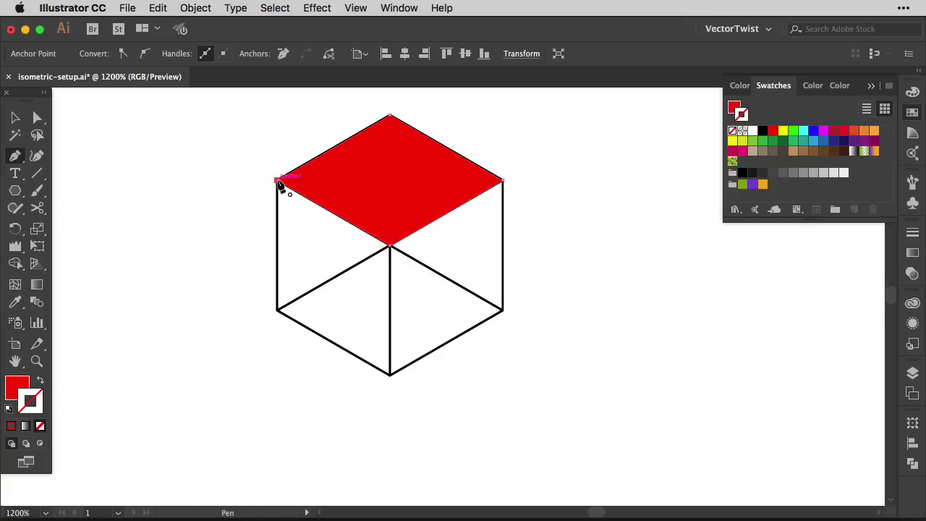
pyautogui.keyDown('super'); pyautogui.click(266, 160); pyautogui.keyUp('super')
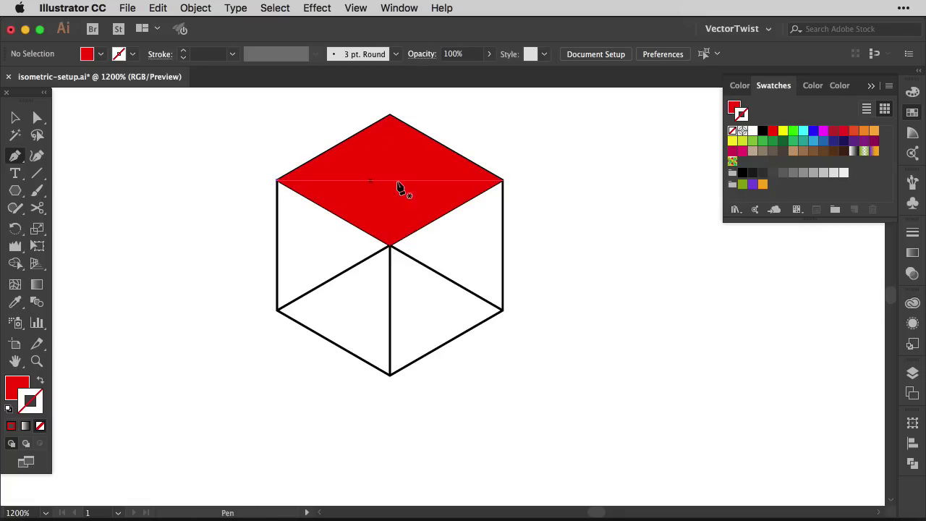
# Step: Draw the cube's right face with the Pen tool, using a dark red fill and no stroke
pyautogui.press('x')
pyautogui.click(833, 132)
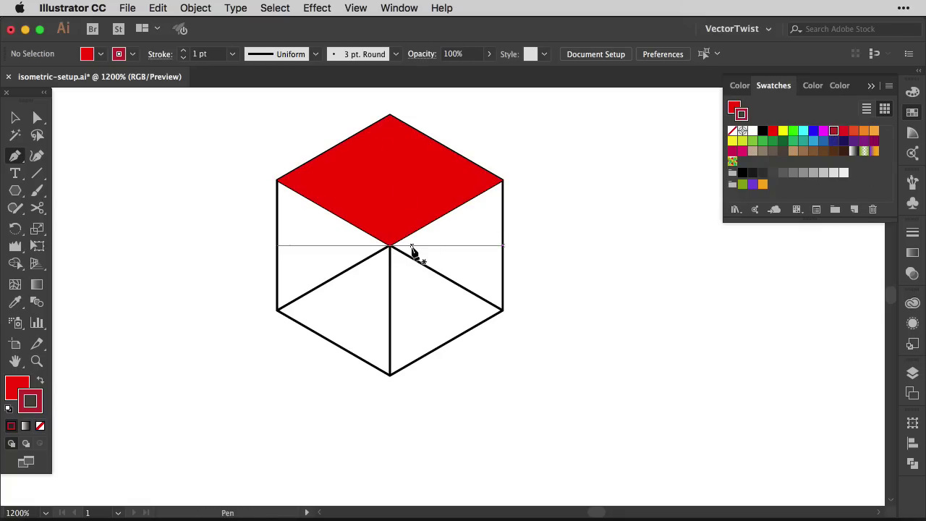
pyautogui.hotkey('shift', 'x')
pyautogui.press('/')
pyautogui.press('x')
pyautogui.click(390, 246)
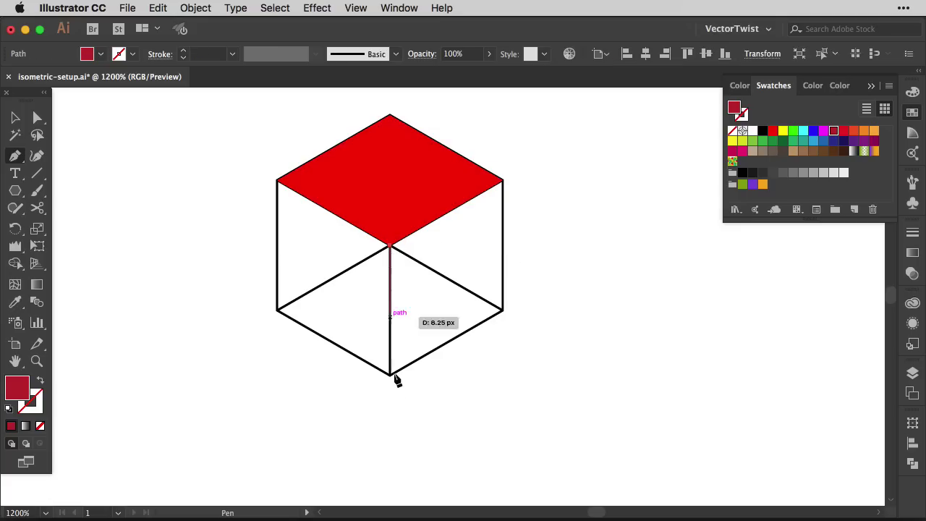
pyautogui.click(390, 374)
pyautogui.click(503, 310)
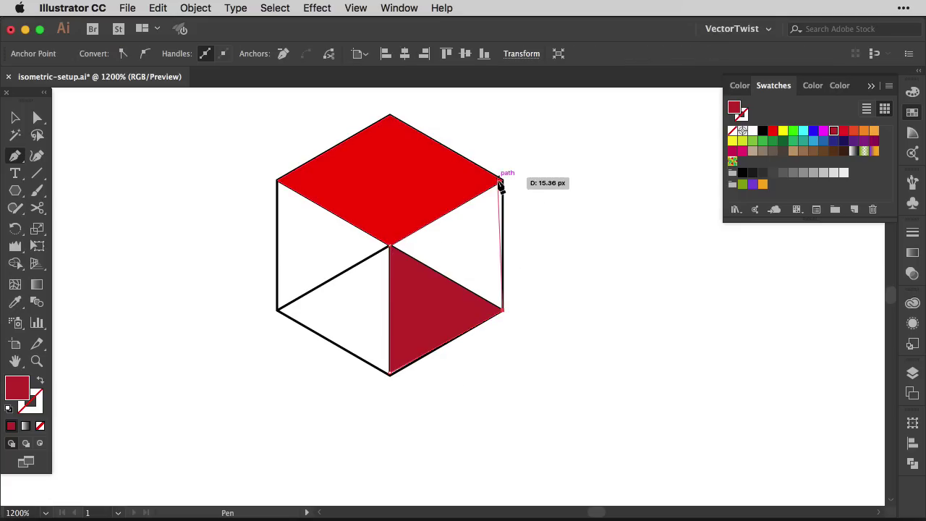
pyautogui.click(503, 181)
pyautogui.keyDown('super'); pyautogui.click(506, 239); pyautogui.keyUp('super')
# Step: Delete both red cube faces, leaving the locked hexagon in place
pyautogui.press('super+equal')
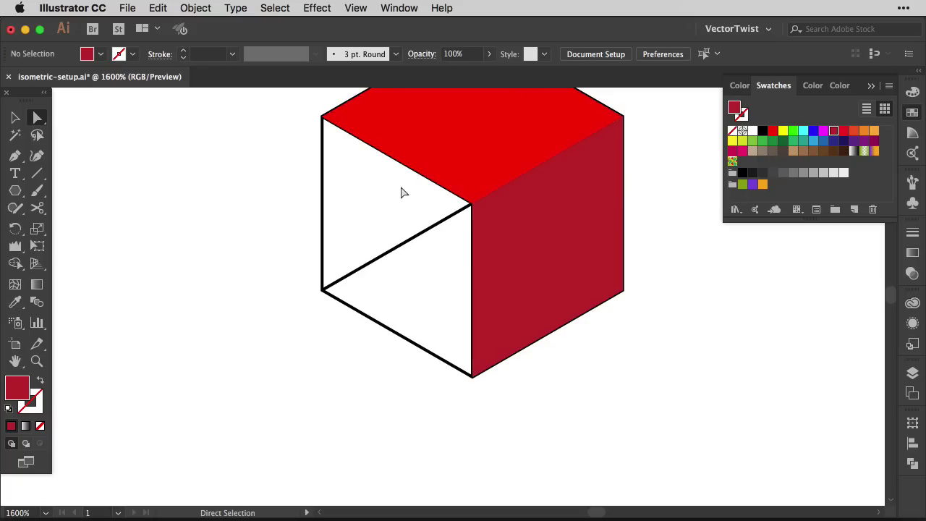
pyautogui.moveTo(543, 175); pyautogui.dragTo(526, 234)
pyautogui.press('super+a')
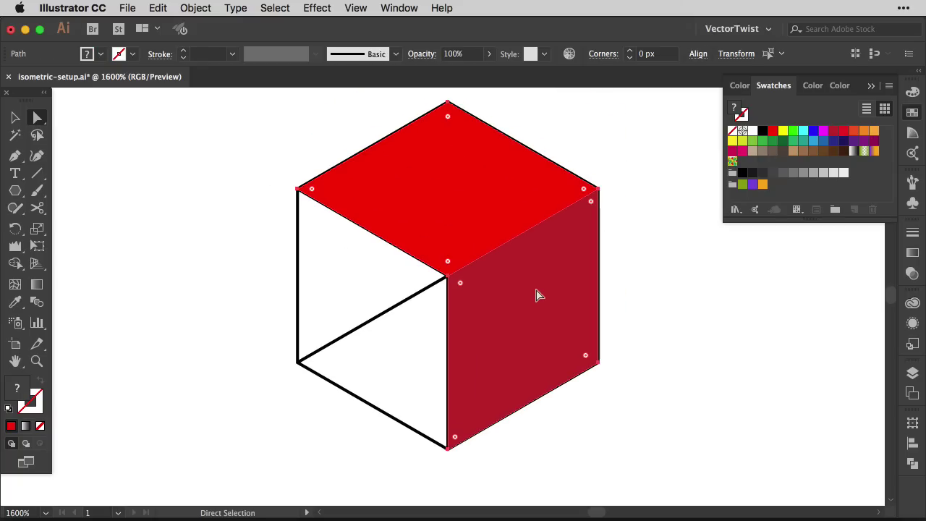
pyautogui.press('Delete')
pyautogui.press('super+minus')
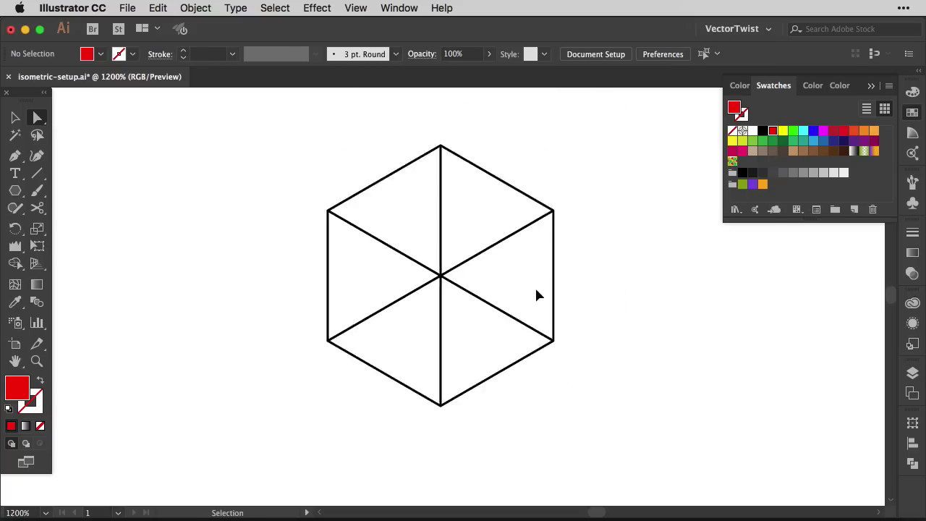
pyautogui.moveTo(663, 322); pyautogui.dragTo(615, 323)
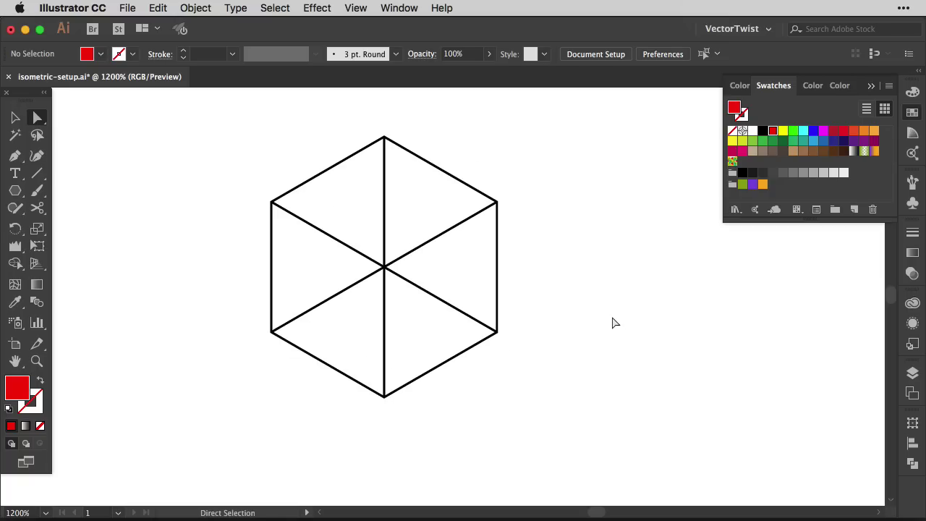
# Step: Unlock the hexagon and its inner lines
pyautogui.press('v')
pyautogui.click(209, 8)
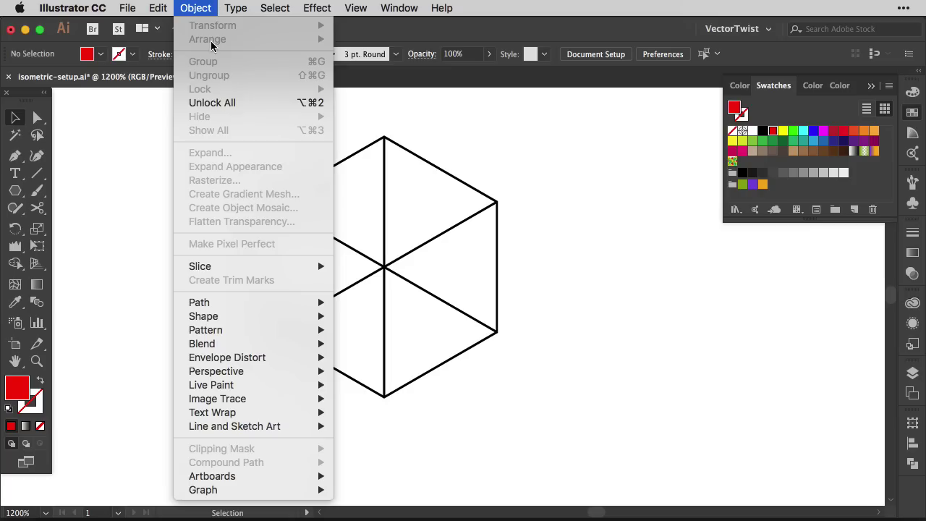
pyautogui.click(217, 99)
# Step: Set the stroke weight of the hexagon and its inner lines to 0.125 pt
pyautogui.moveTo(210, 114); pyautogui.dragTo(516, 415)
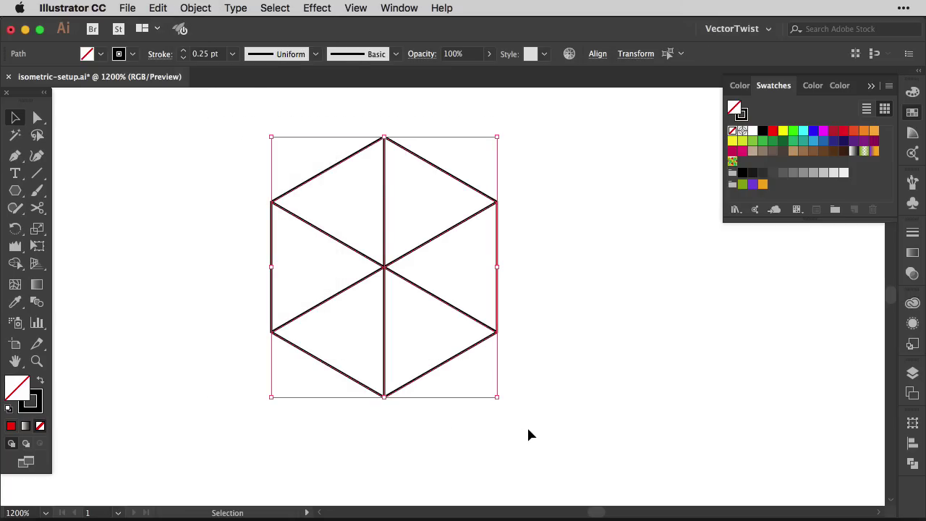
pyautogui.click(200, 53)
pyautogui.write('1')
pyautogui.click(230, 175)
# Step: Group the hexagon with its three inner lines
pyautogui.press('super+minus')
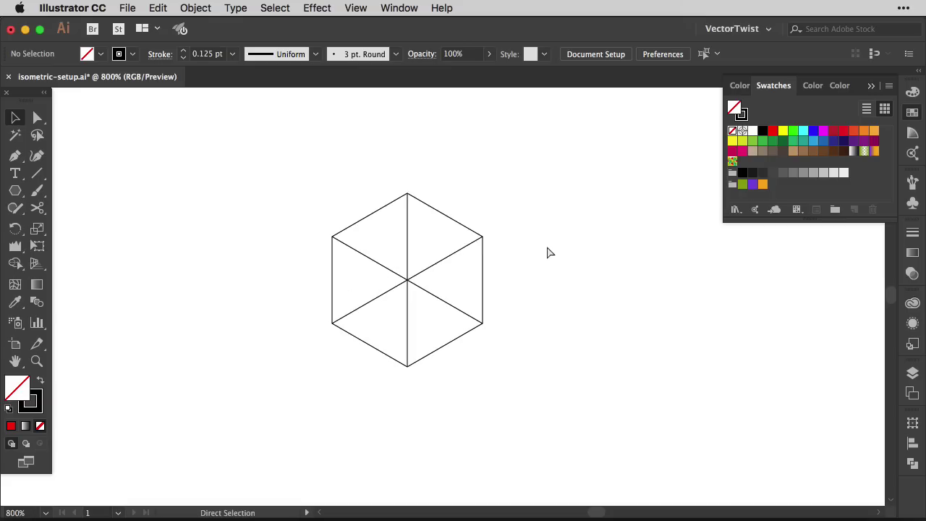
pyautogui.press('super+minus')
pyautogui.moveTo(549, 246); pyautogui.dragTo(460, 219)
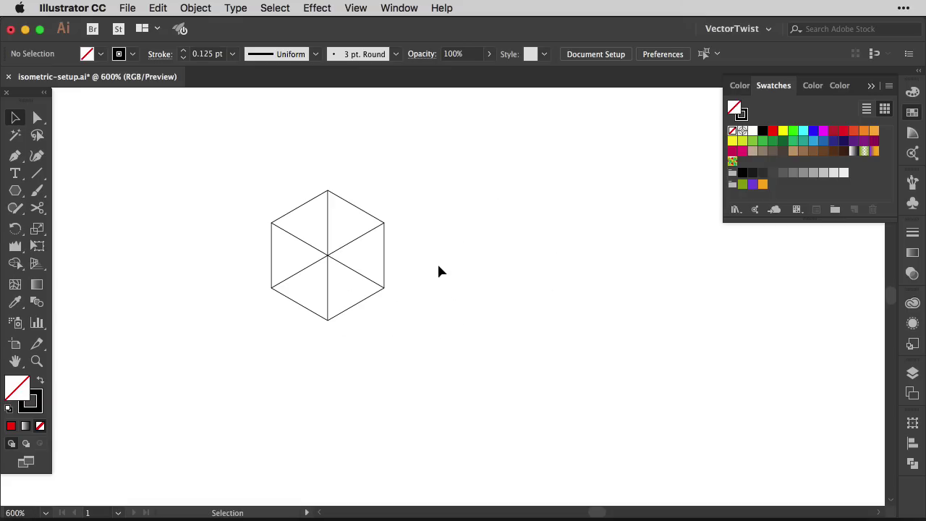
pyautogui.click(382, 263)
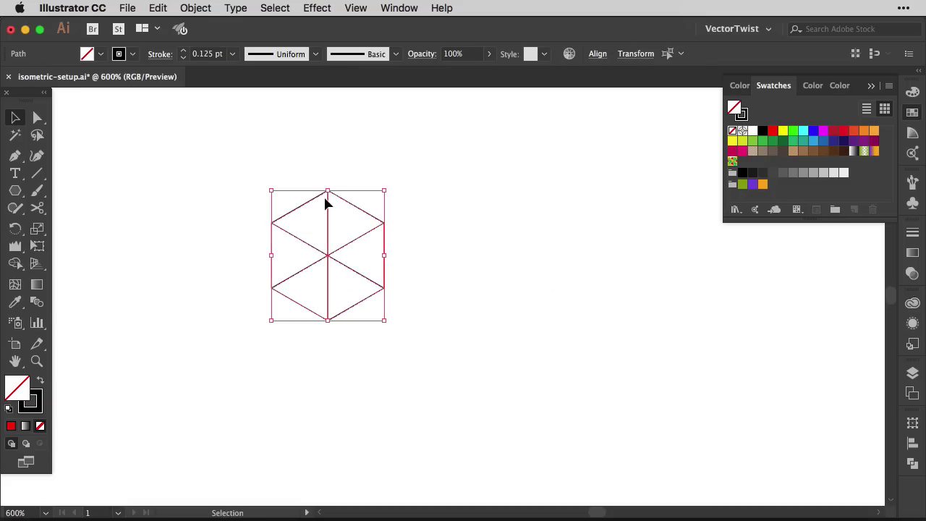
pyautogui.click(196, 8)
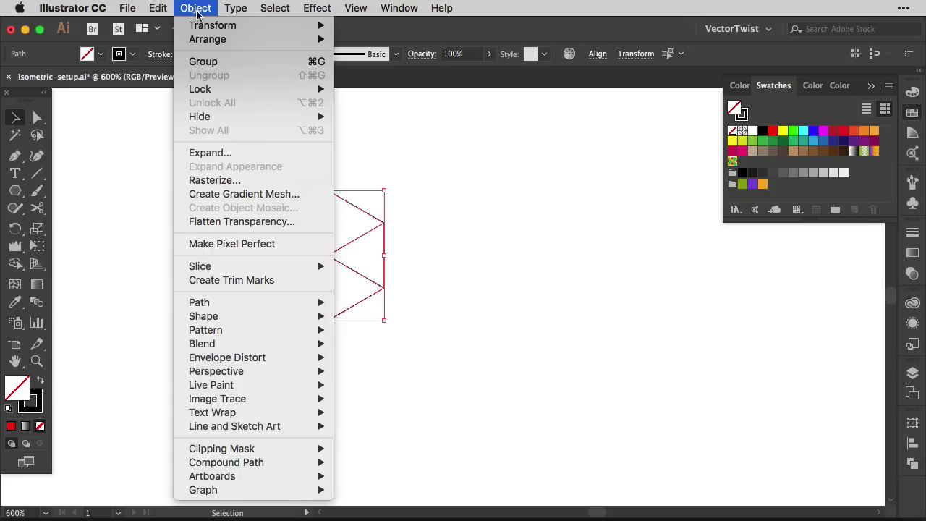
pyautogui.click(205, 64)
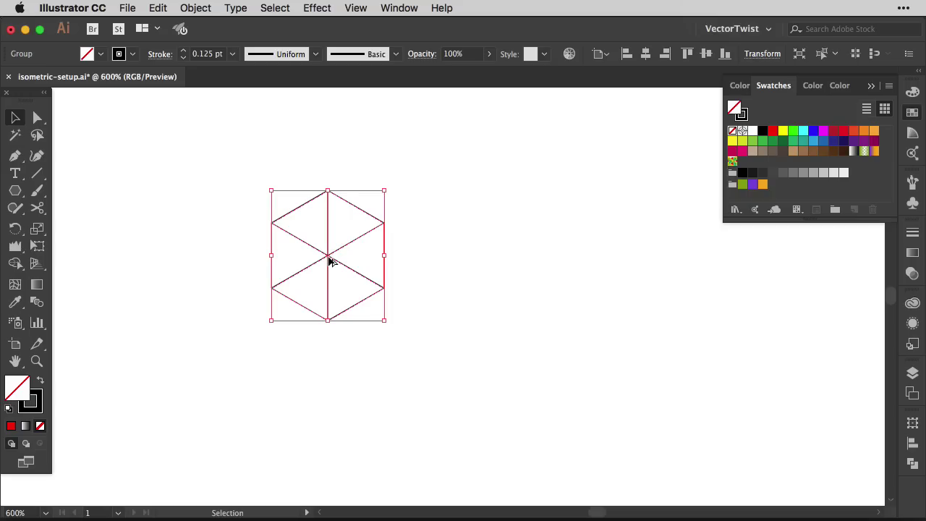
# Step: Duplicate the hexagon group 12.99 px to the right and 22.5 px up, so the copy shares the original's upper-right edge
pyautogui.moveTo(328, 262); pyautogui.dragTo(388, 162)
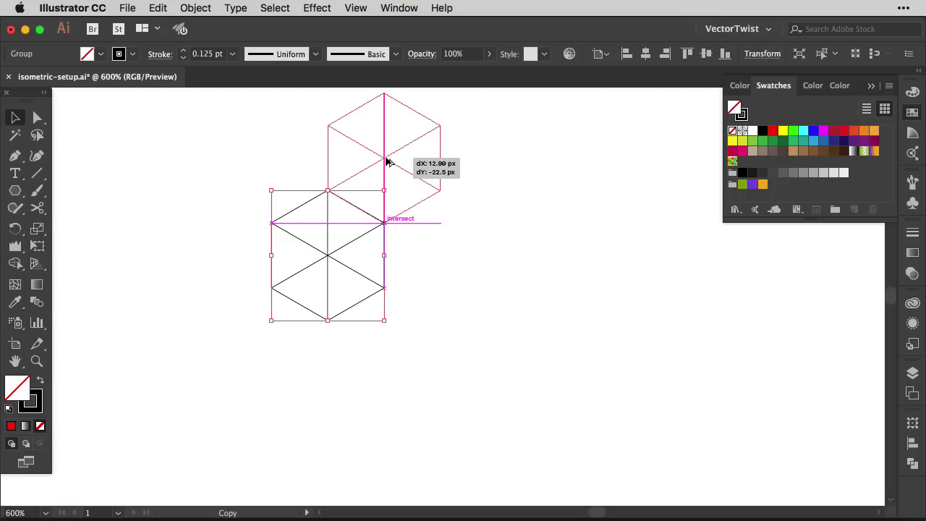
pyautogui.moveTo(387, 162); pyautogui.dragTo(384, 159)
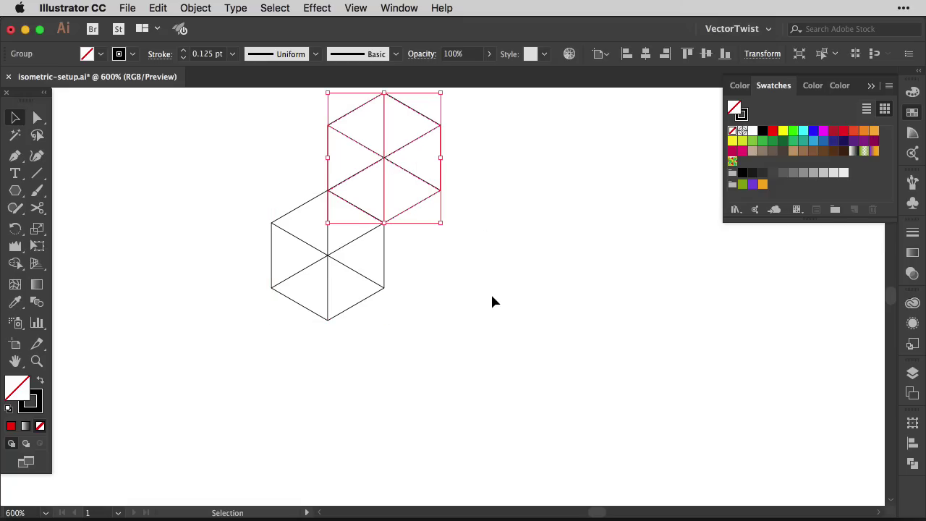
pyautogui.click(537, 325)
# Step: Examine up close how the lines of the two hexagons meet at both ends of their shared edge
pyautogui.scroll(3, 474, 306)
pyautogui.hscroll(-2, 474, 306)
pyautogui.press('z')
pyautogui.moveTo(330, 207); pyautogui.dragTo(300, 207)
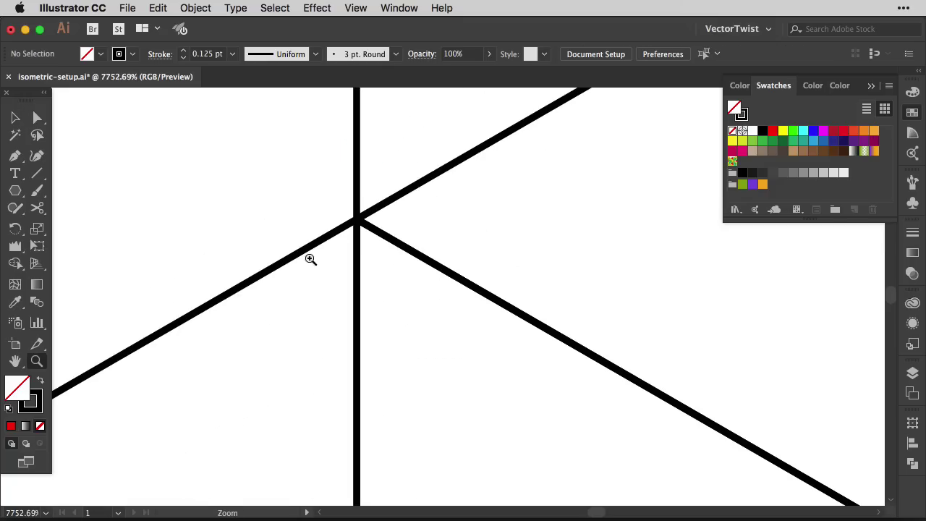
pyautogui.moveTo(738, 428); pyautogui.dragTo(372, 134)
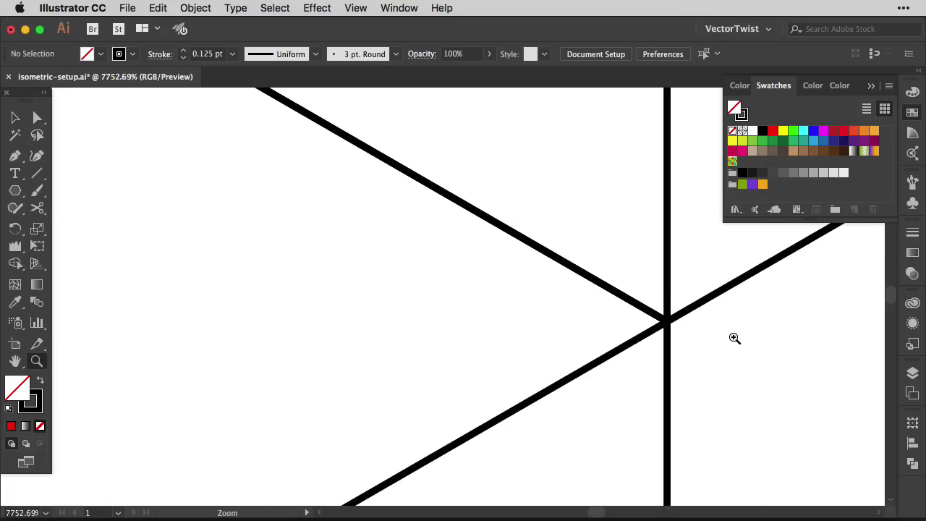
pyautogui.press('super+minus')
pyautogui.press('super+minus')
pyautogui.press('super+minus')
pyautogui.press('super+minus')
pyautogui.press('super+minus')
pyautogui.press('super+minus')
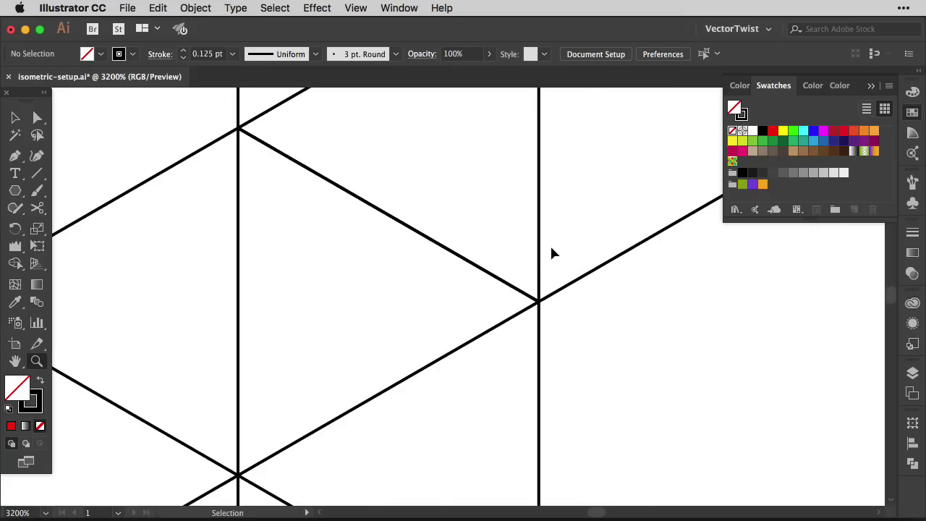
# Step: Make a new pattern from the two adjoining hexagon groups and activate the Pattern Tile tool
pyautogui.press('super+minus')
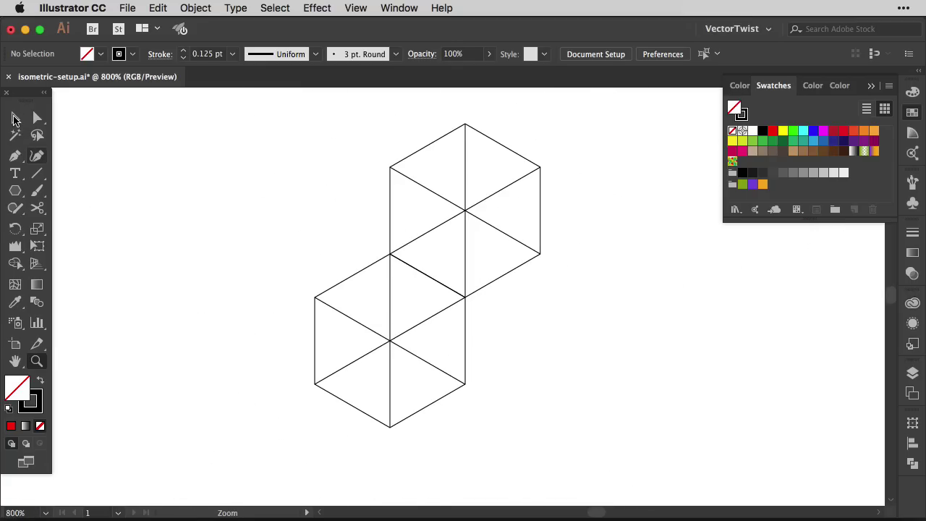
pyautogui.press('v')
pyautogui.moveTo(257, 114); pyautogui.dragTo(633, 463)
pyautogui.click(189, 8)
pyautogui.moveTo(224, 331)
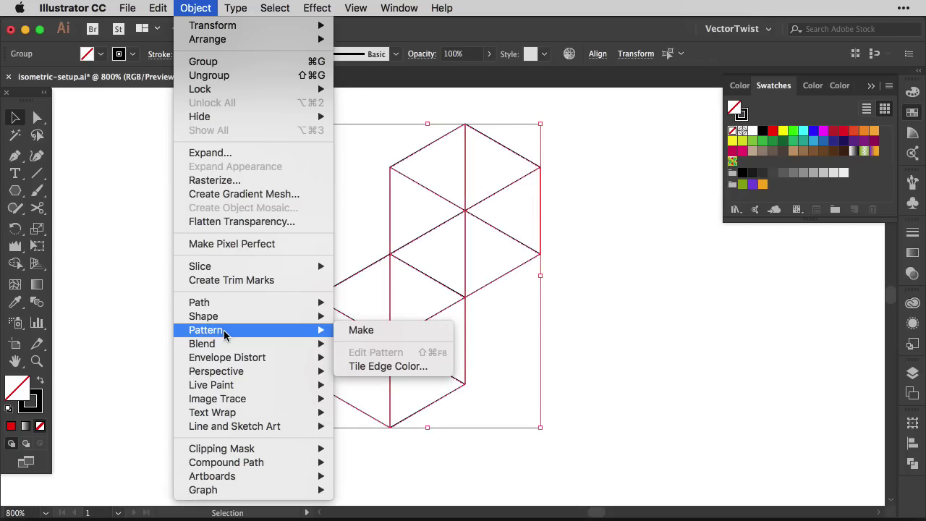
pyautogui.click(394, 331)
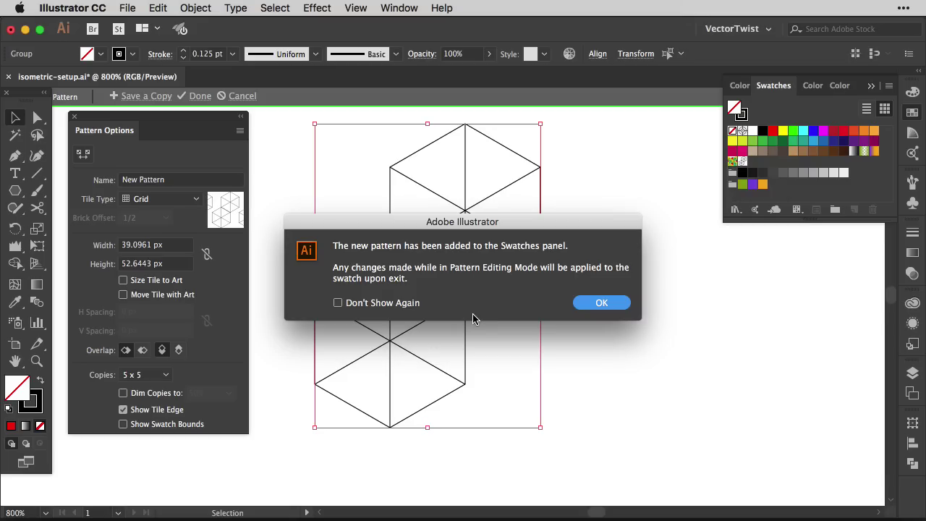
pyautogui.click(600, 303)
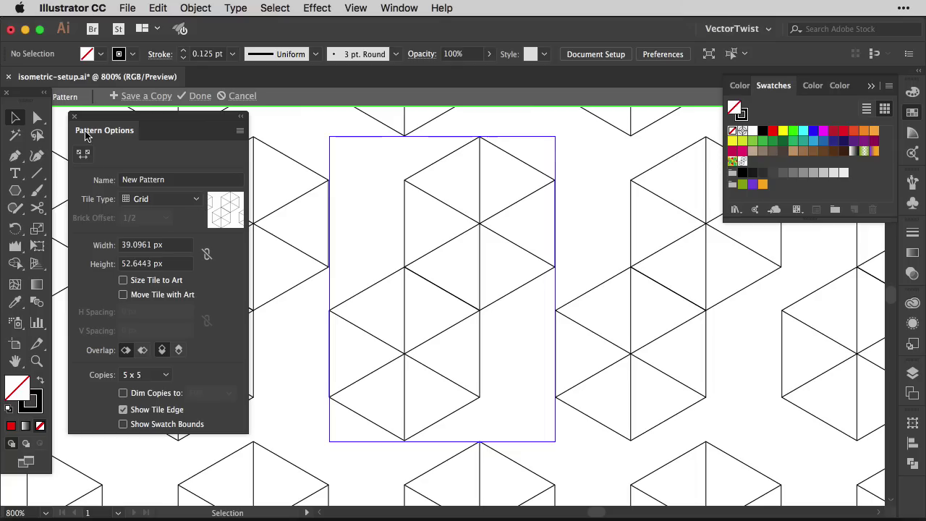
pyautogui.click(85, 156)
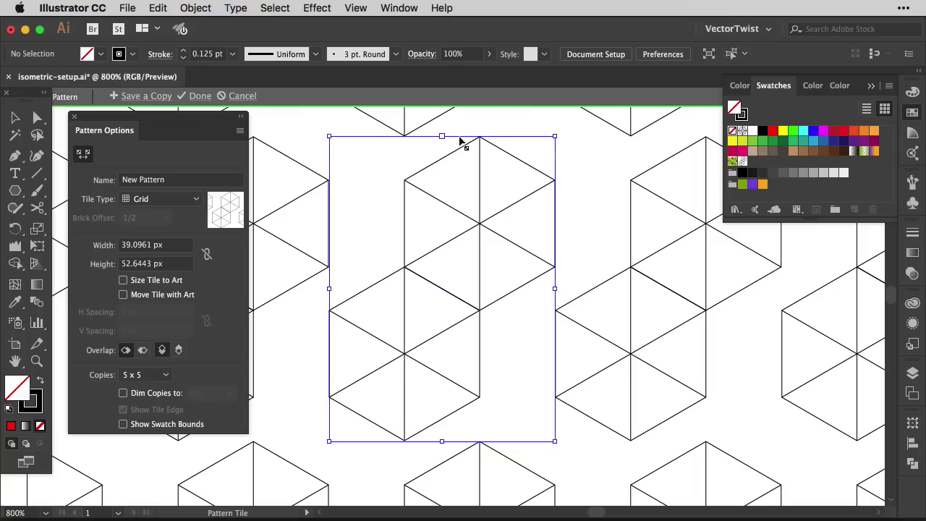
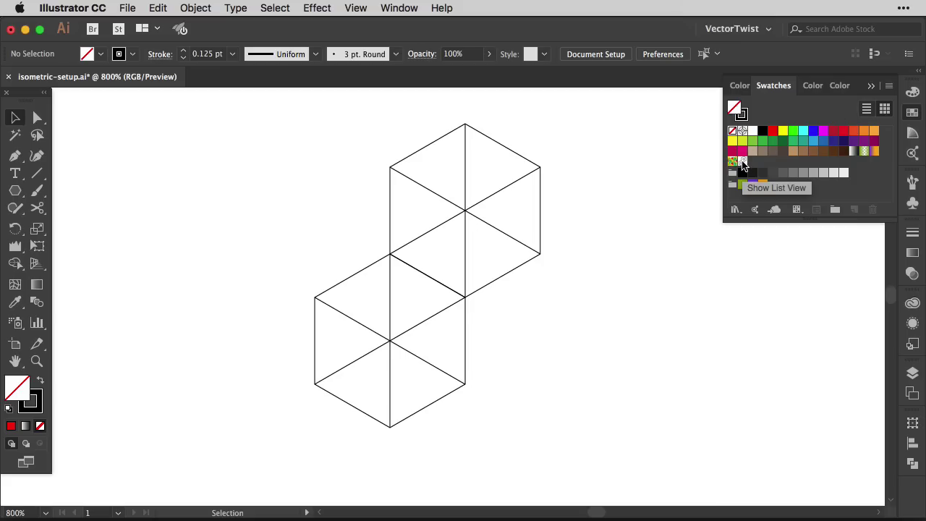
# Step: Edit the hexagon pattern swatch, set its tile width to 25.981 px and finish editing
pyautogui.doubleClick(743, 162)
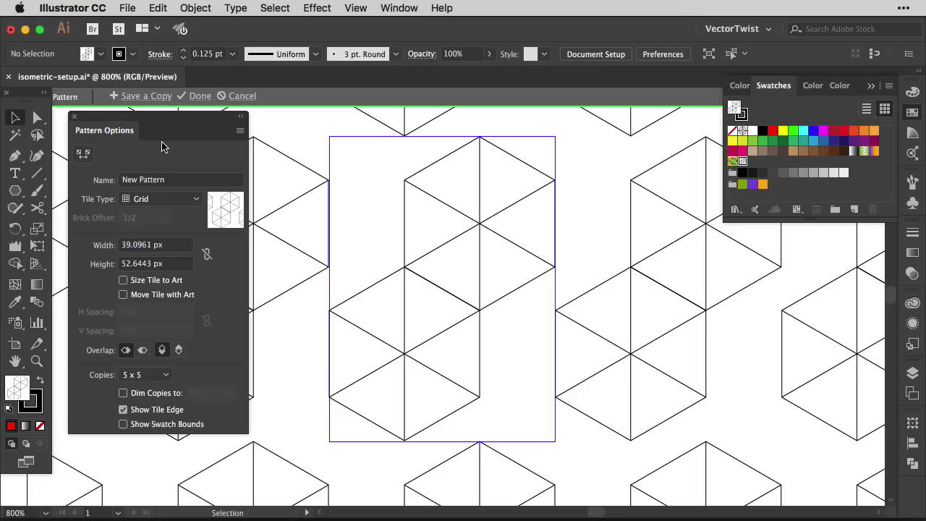
pyautogui.click(80, 156)
pyautogui.click(175, 248)
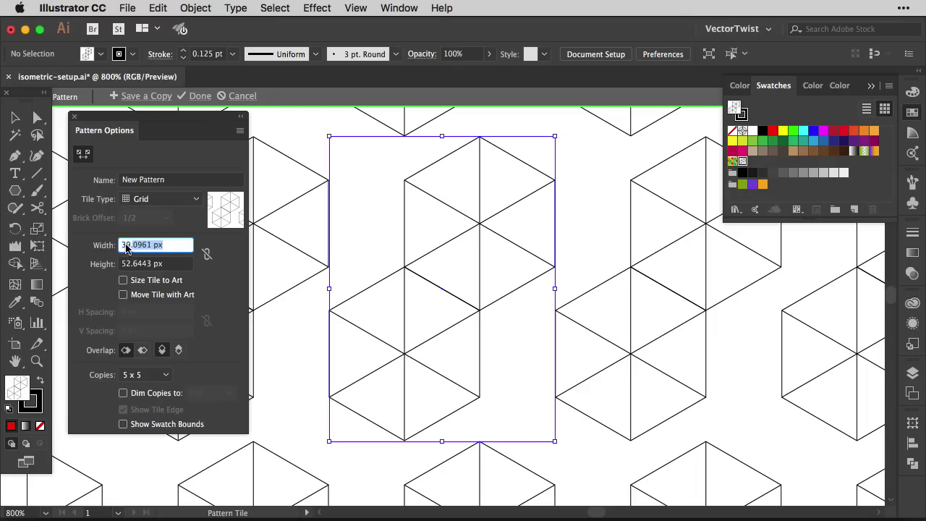
pyautogui.write('25.981')
pyautogui.press('Tab')
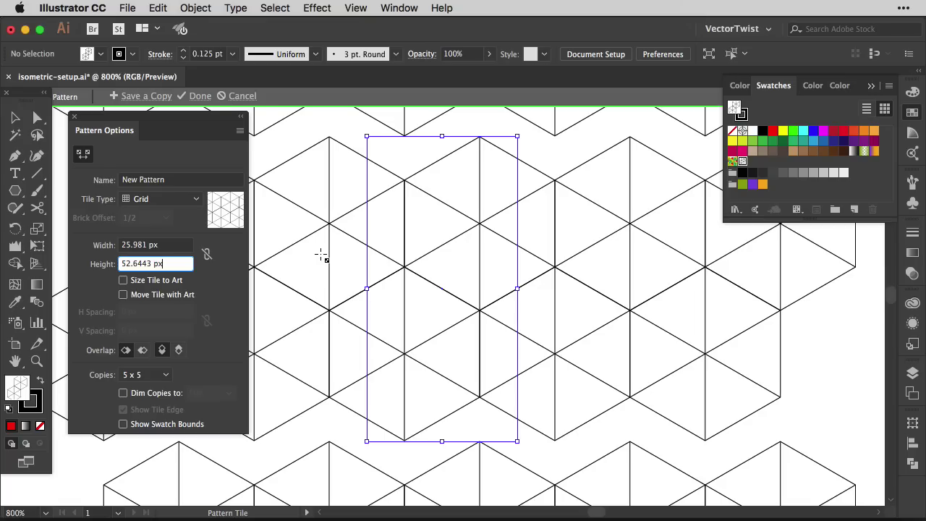
pyautogui.click(199, 96)
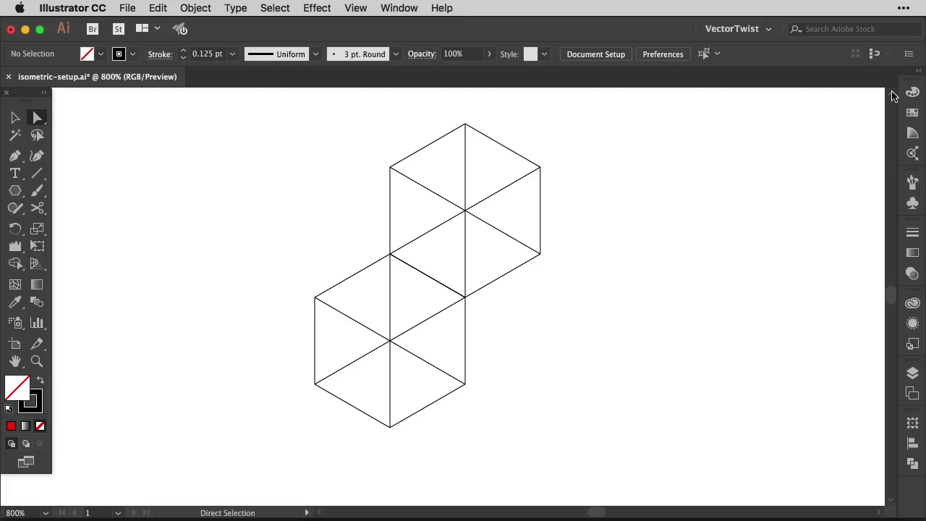
# Step: Reopen the hexagon pattern swatch for editing and set its tile height to 45 px
pyautogui.click(913, 113)
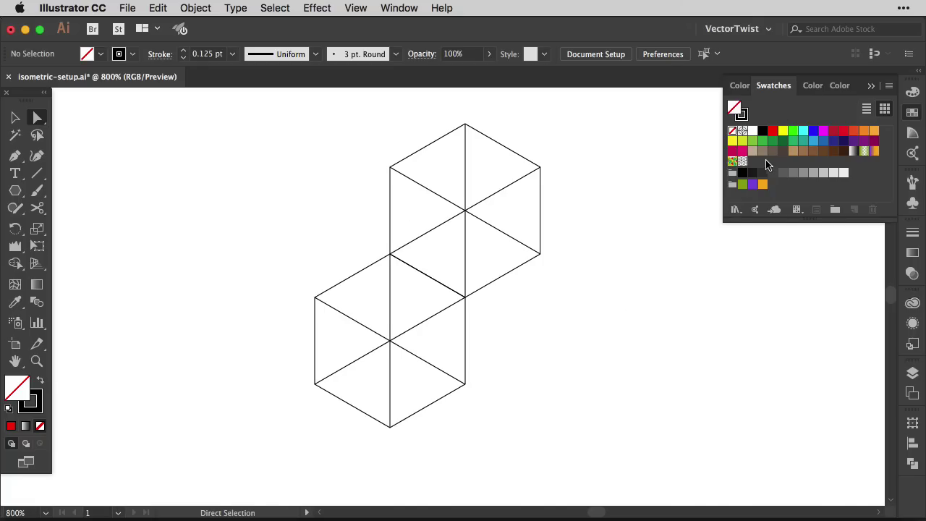
pyautogui.doubleClick(743, 161)
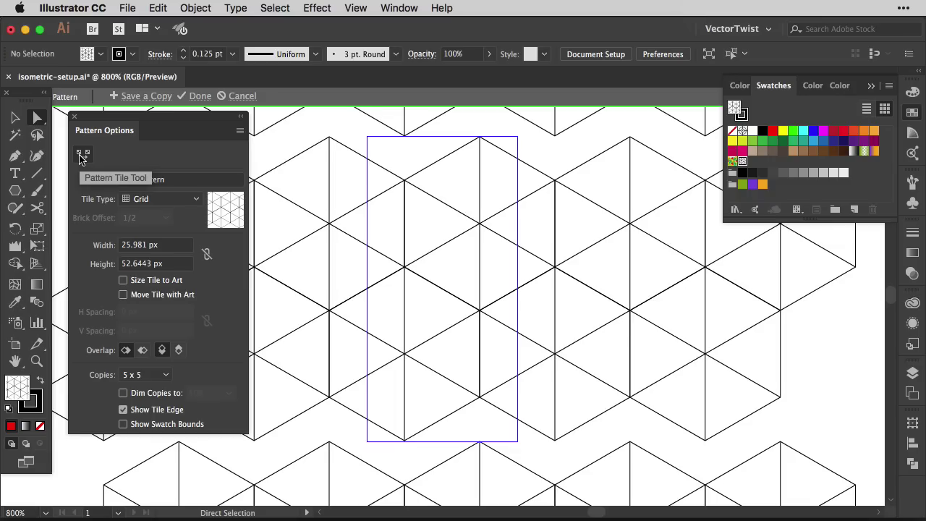
pyautogui.click(81, 157)
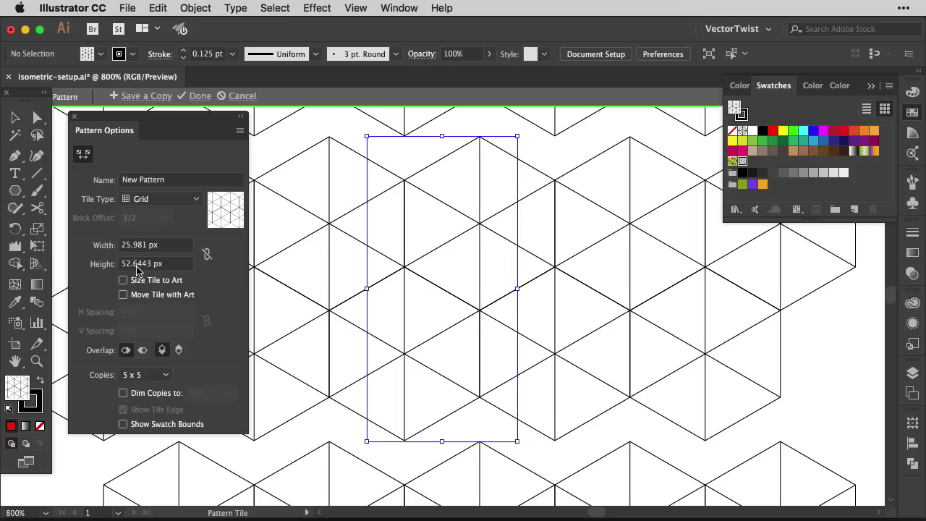
pyautogui.moveTo(152, 265); pyautogui.dragTo(103, 262)
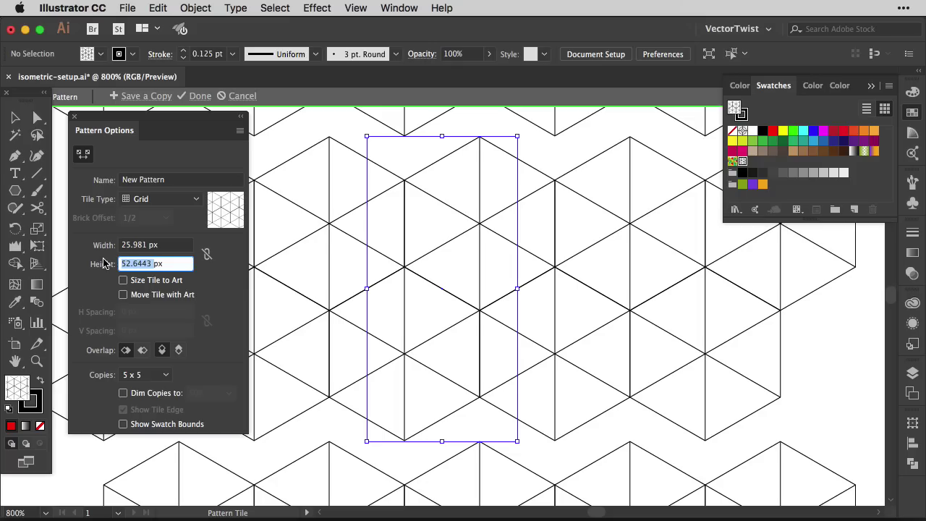
pyautogui.write('45')
pyautogui.click(172, 244)
pyautogui.press('super+minus')
pyautogui.press('super+minus')
pyautogui.press('super+minus')
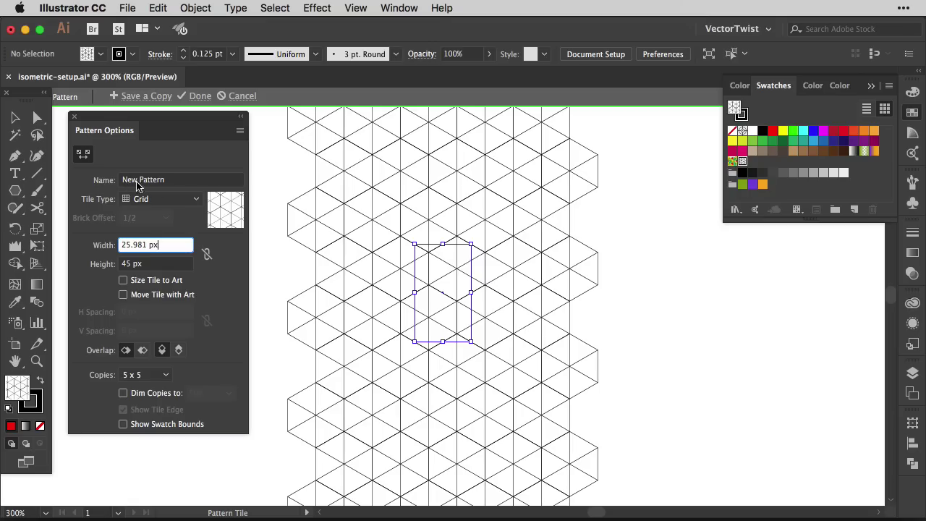
# Step: Name the pattern "isometric grid" and finish editing it
pyautogui.click(183, 183)
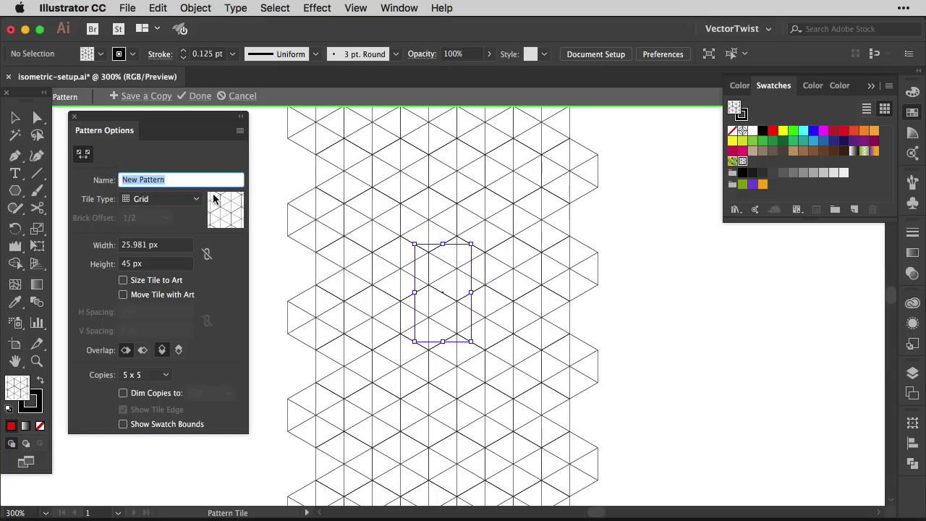
pyautogui.write('isometric grid')
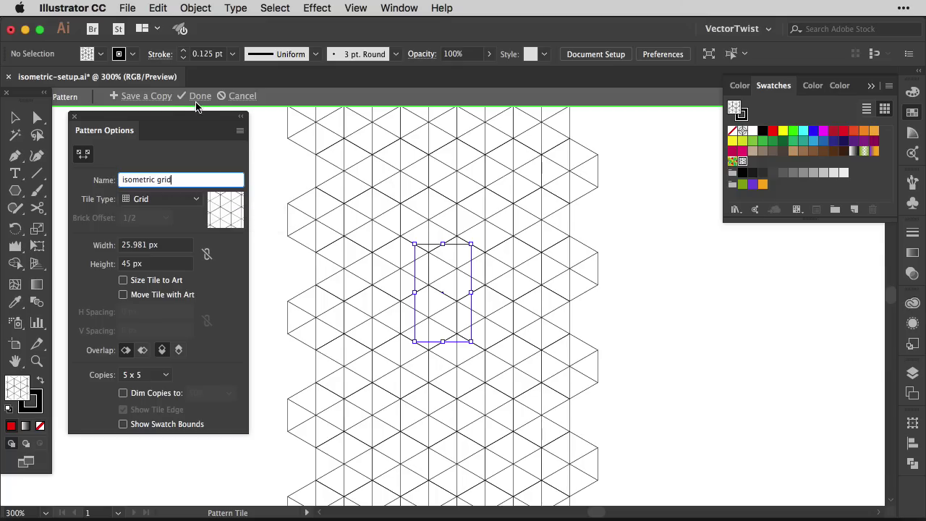
pyautogui.click(197, 96)
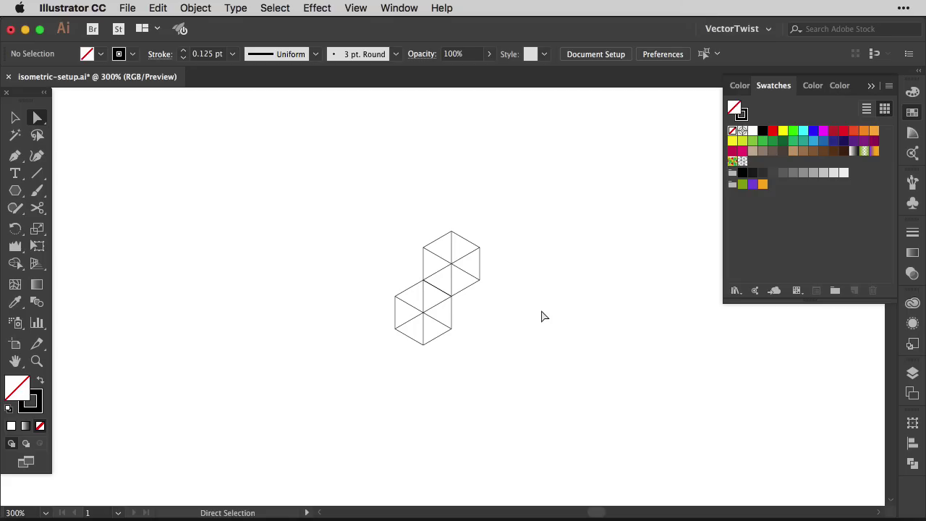
# Step: Draw a rectangle with no fill and no stroke that covers the whole artboard
pyautogui.press('super+minus')
pyautogui.press('super+minus')
pyautogui.press('super+minus')
pyautogui.press('super+minus')
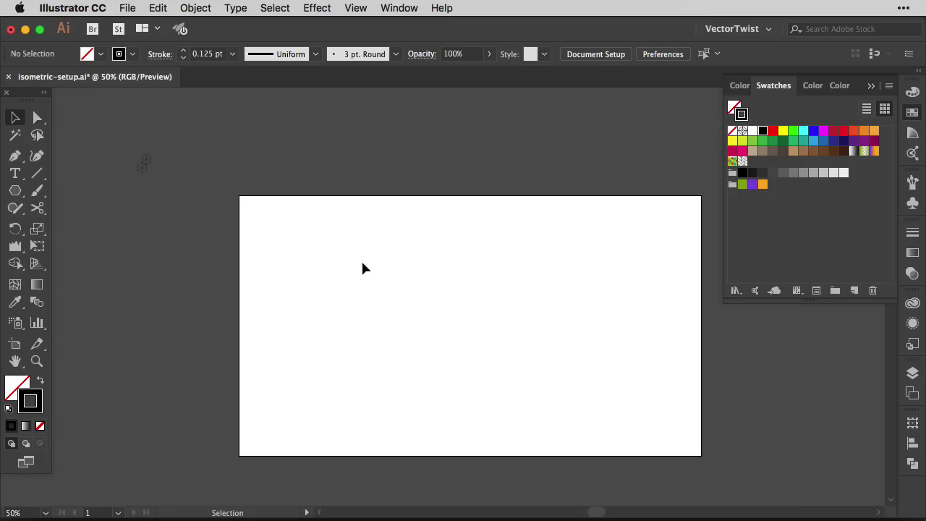
pyautogui.press('/')
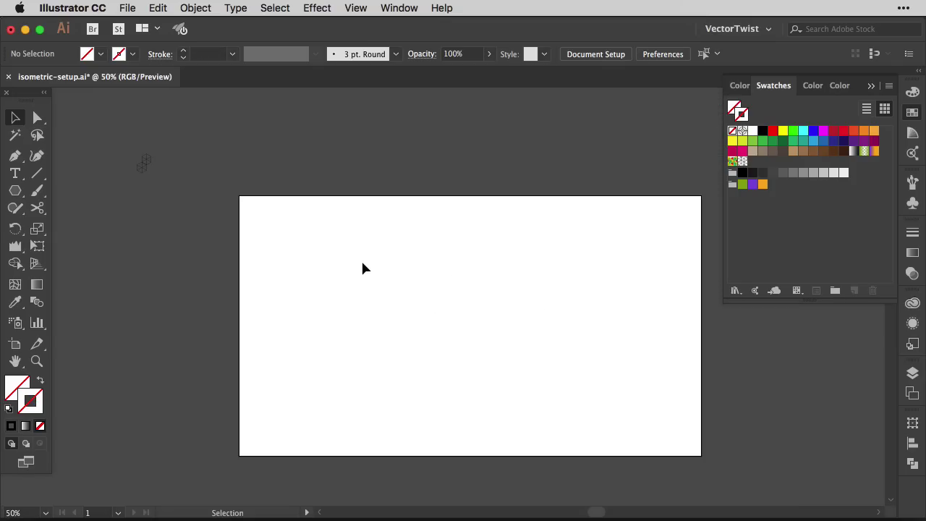
pyautogui.click(14, 193)
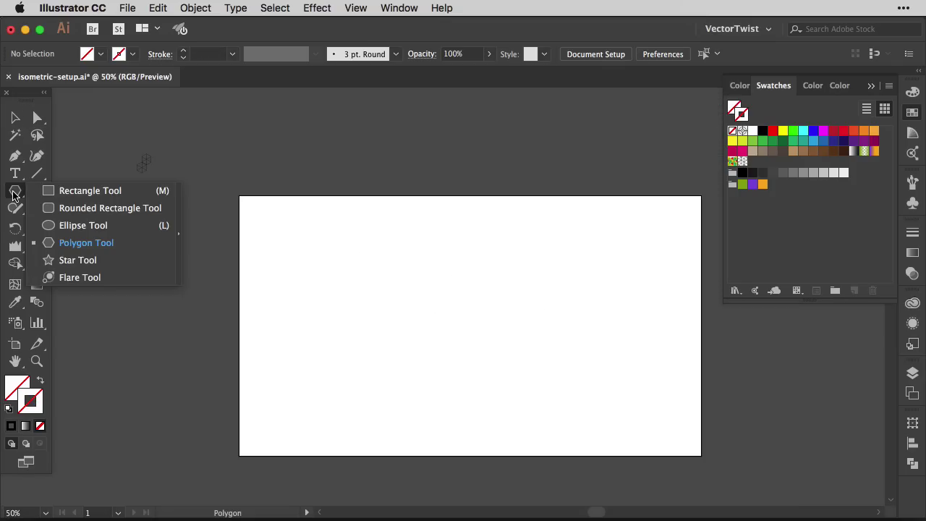
pyautogui.click(70, 190)
pyautogui.moveTo(240, 196); pyautogui.dragTo(701, 456)
pyautogui.press('v')
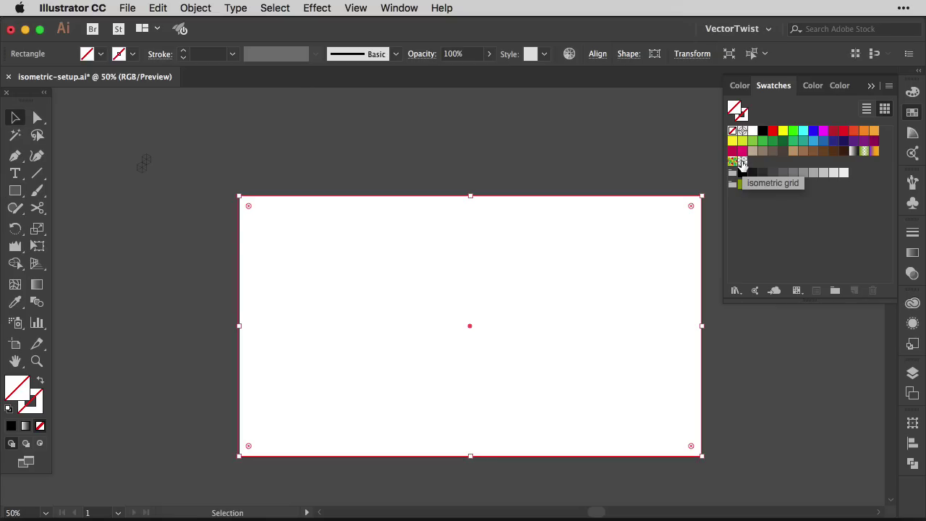
# Step: Fill the artboard-sized rectangle with the isometric grid pattern swatch and inspect the pattern up close
pyautogui.click(743, 162)
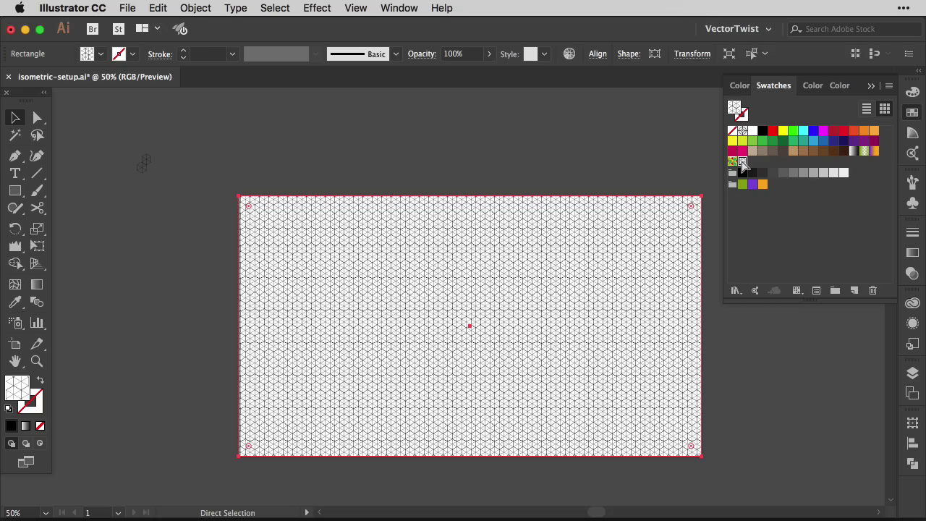
pyautogui.press('super+equal')
pyautogui.press('super+equal')
pyautogui.press('super+equal')
pyautogui.press('super+equal')
pyautogui.press('super+equal')
pyautogui.press('super+equal')
pyautogui.press('super+equal')
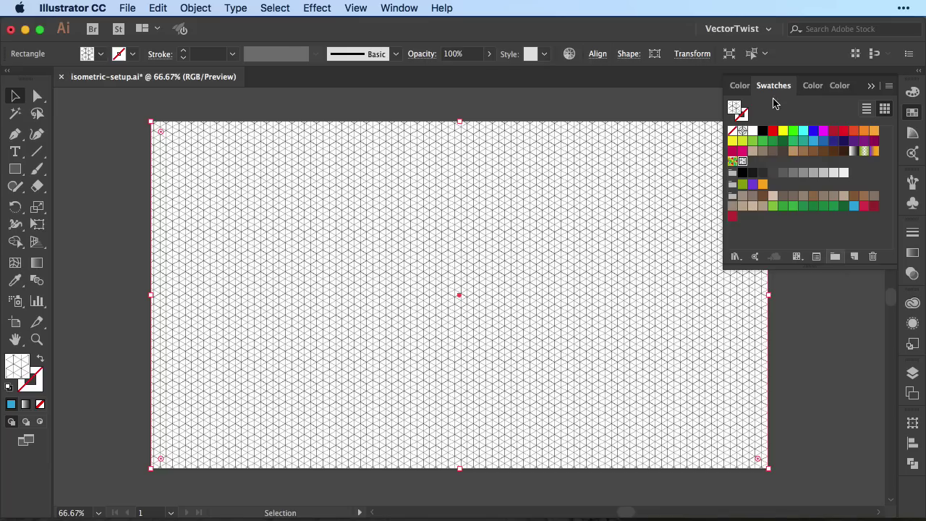
# Step: Delete all unused swatches together with the last color group of browns, greens and reds
pyautogui.click(889, 86)
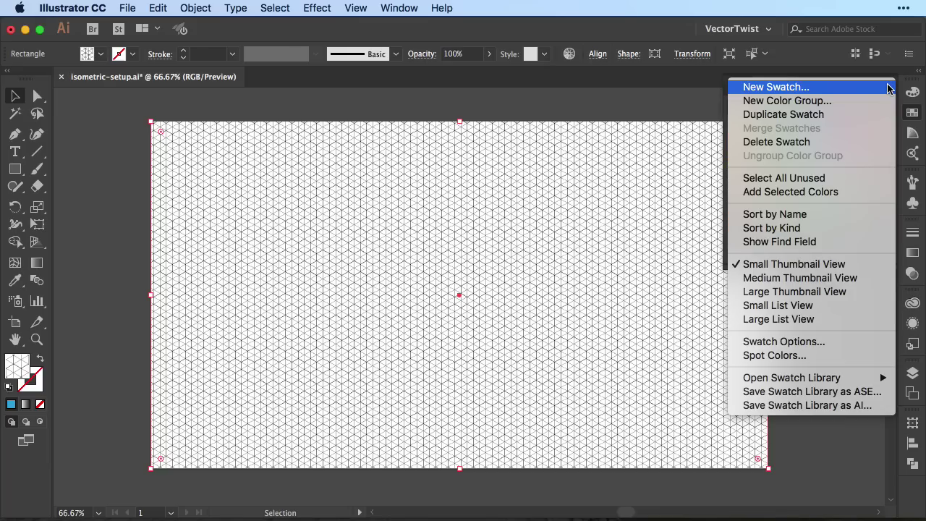
pyautogui.click(781, 178)
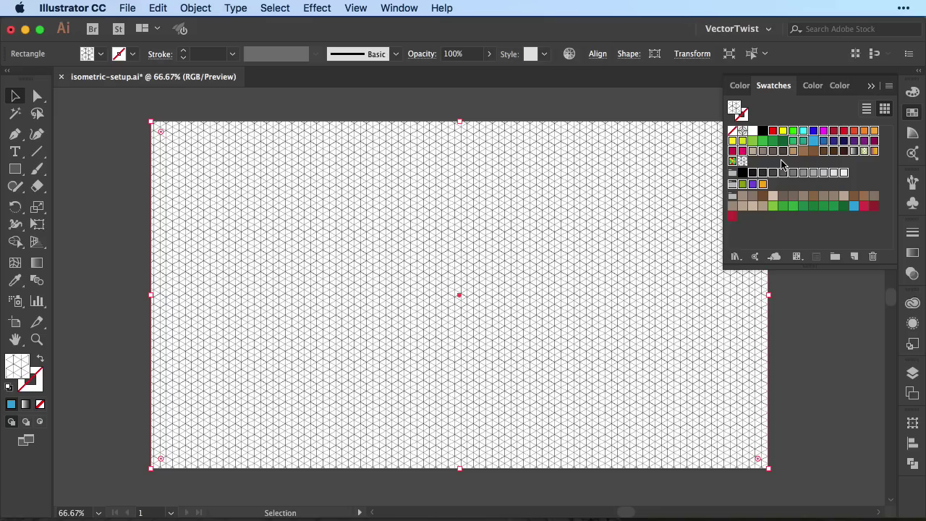
pyautogui.click(732, 197)
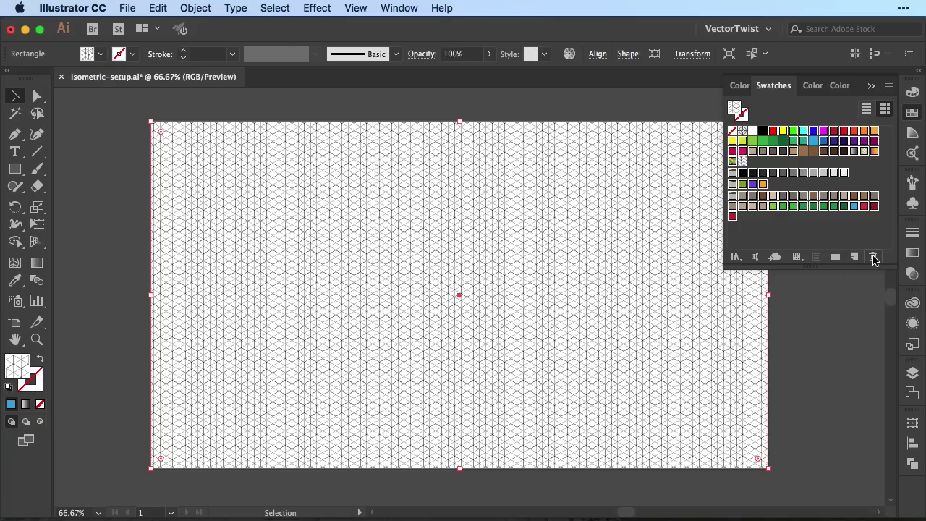
pyautogui.click(874, 258)
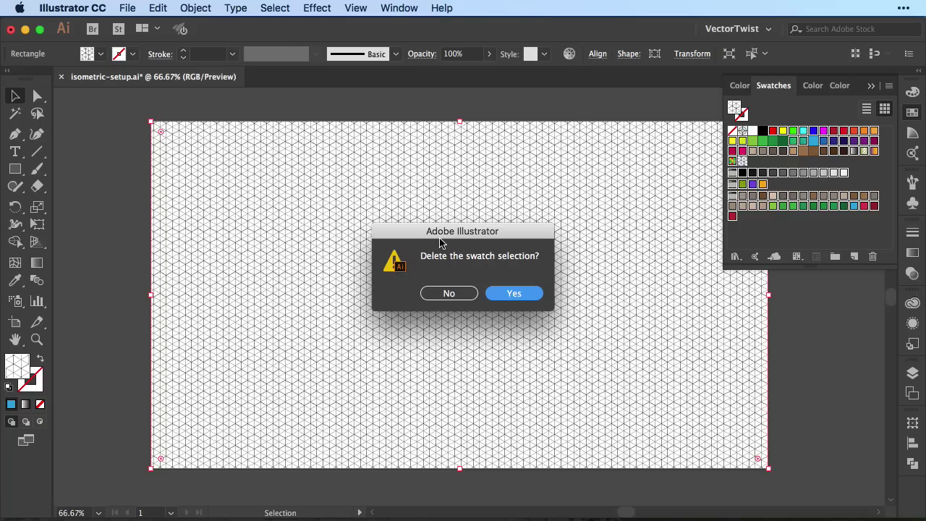
pyautogui.click(518, 296)
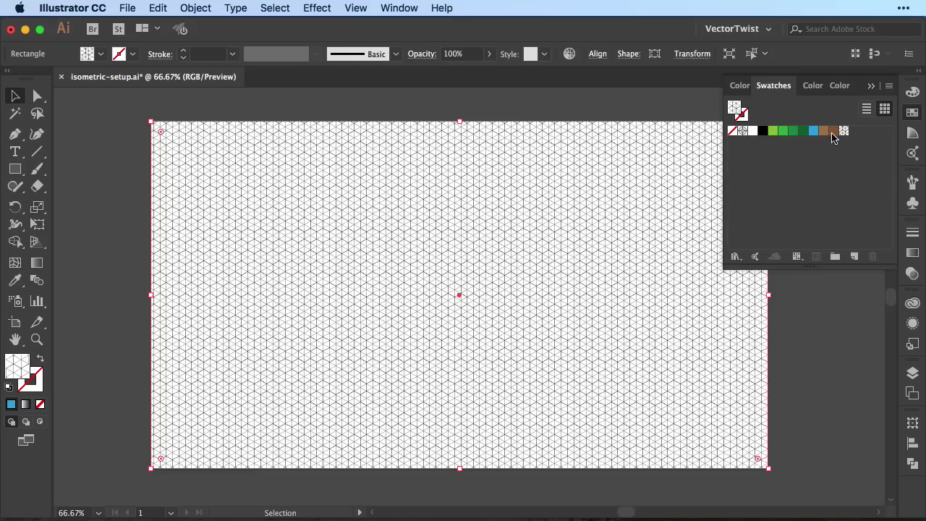
# Step: Deselect the rectangle and delete the remaining color swatches from white to brown, keeping the isometric grid pattern
pyautogui.press('super+shift+a')
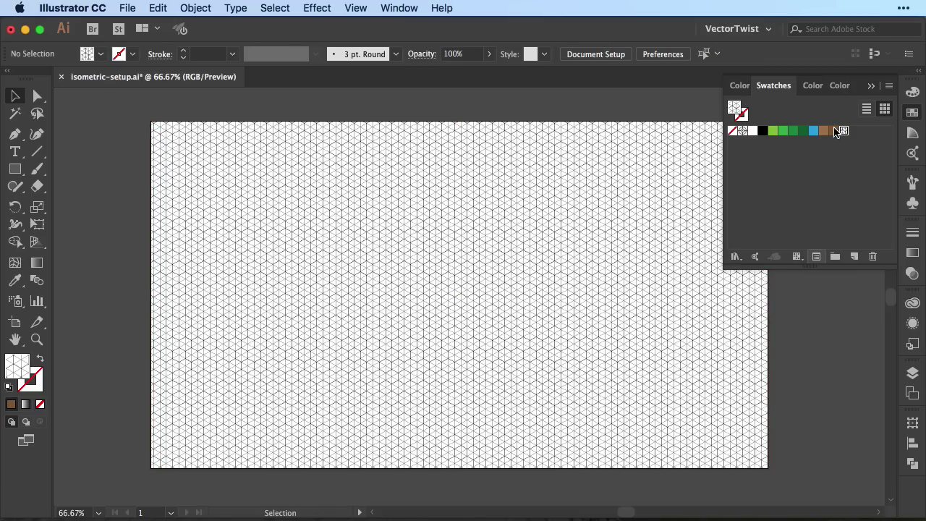
pyautogui.click(834, 131)
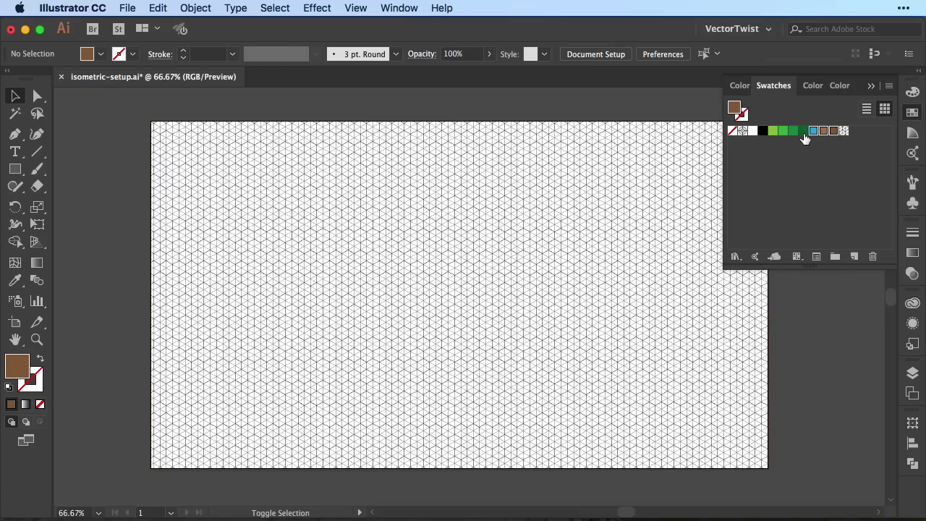
pyautogui.keyDown('shift'); pyautogui.click(752, 131); pyautogui.keyUp('shift')
pyautogui.click(874, 258)
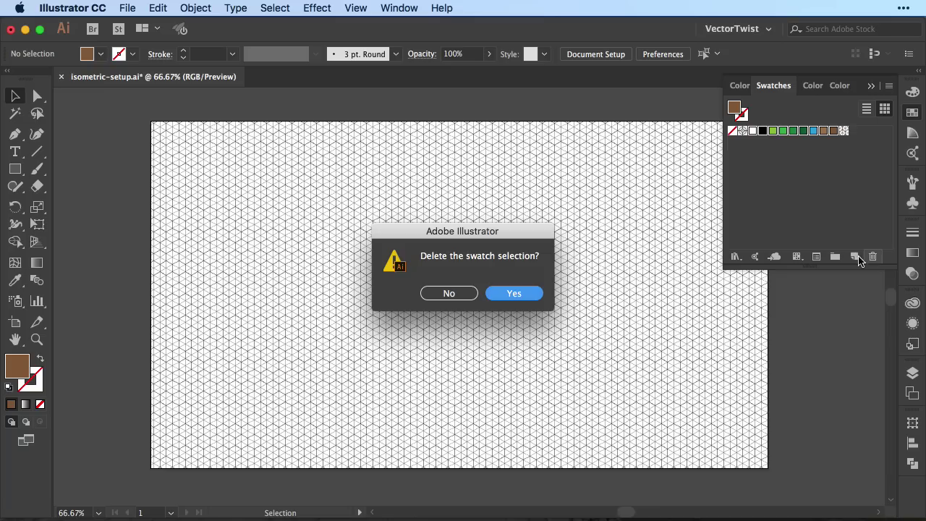
pyautogui.click(537, 295)
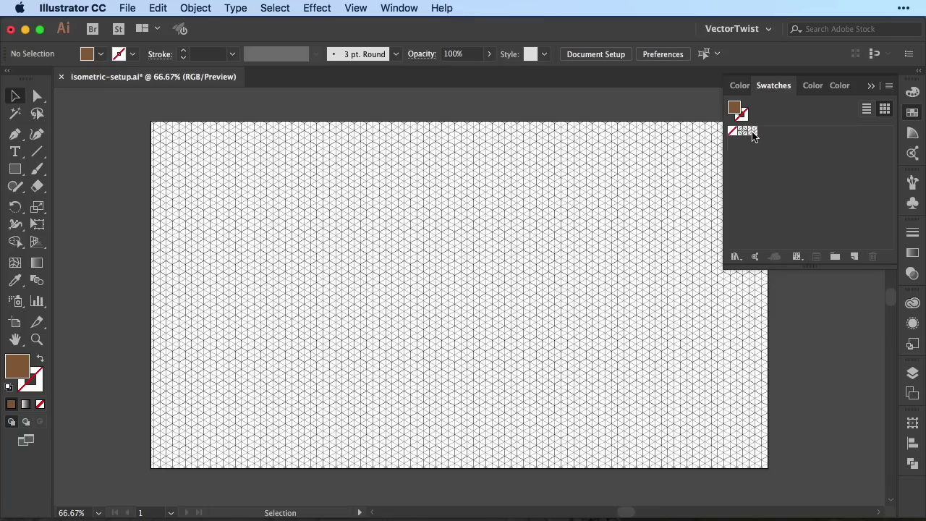
# Step: Save the swatches as an AI swatch library named isometric-pattern in the Swatches folder
pyautogui.click(889, 85)
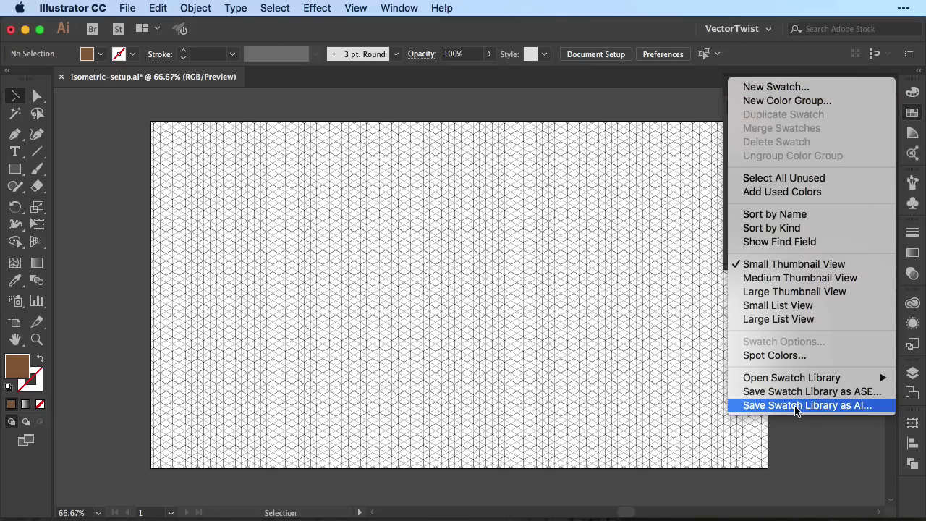
pyautogui.click(859, 406)
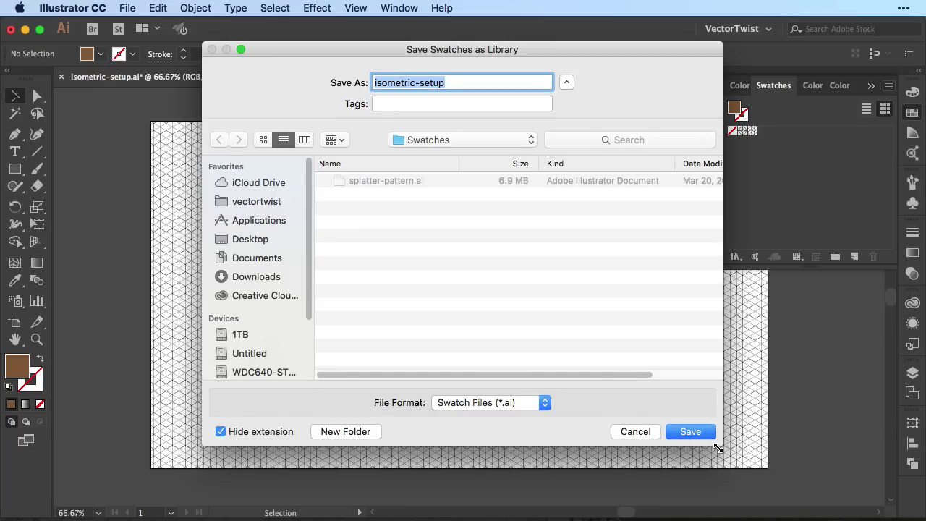
pyautogui.moveTo(718, 448); pyautogui.dragTo(716, 433)
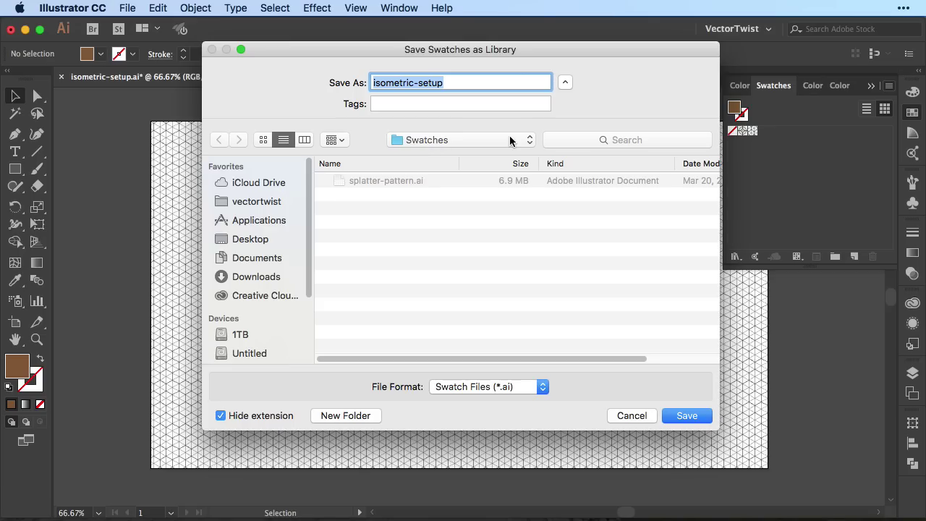
pyautogui.click(428, 83)
pyautogui.doubleClick(428, 82)
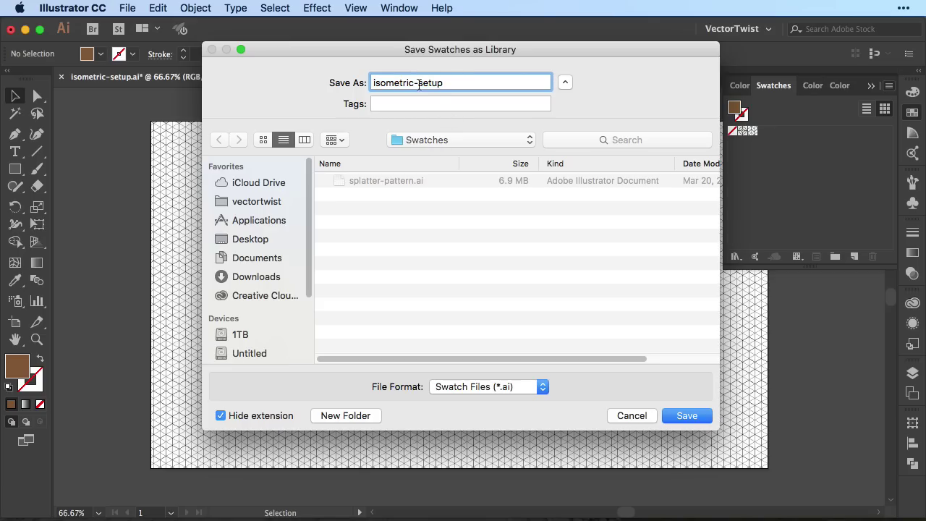
pyautogui.write('pattern')
pyautogui.click(684, 417)
# Step: Create a new blank document
pyautogui.click(121, 7)
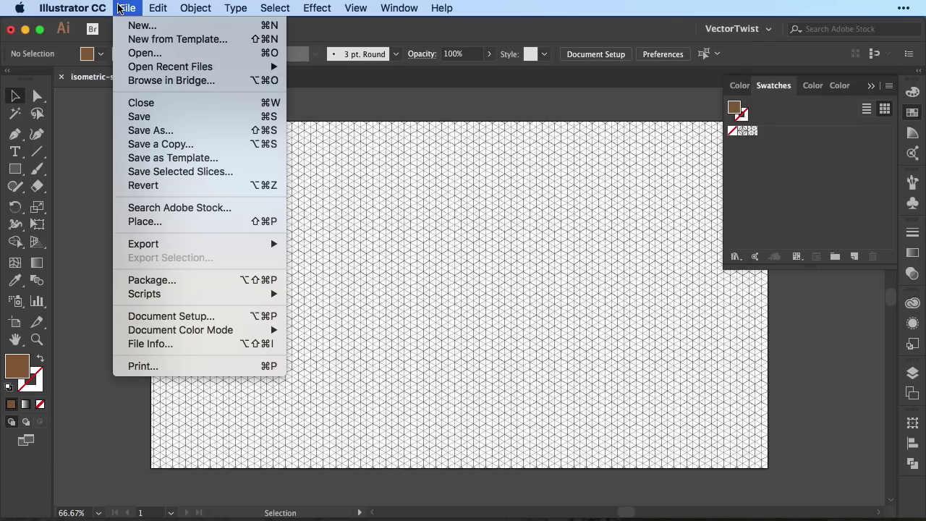
pyautogui.click(124, 27)
pyautogui.click(811, 467)
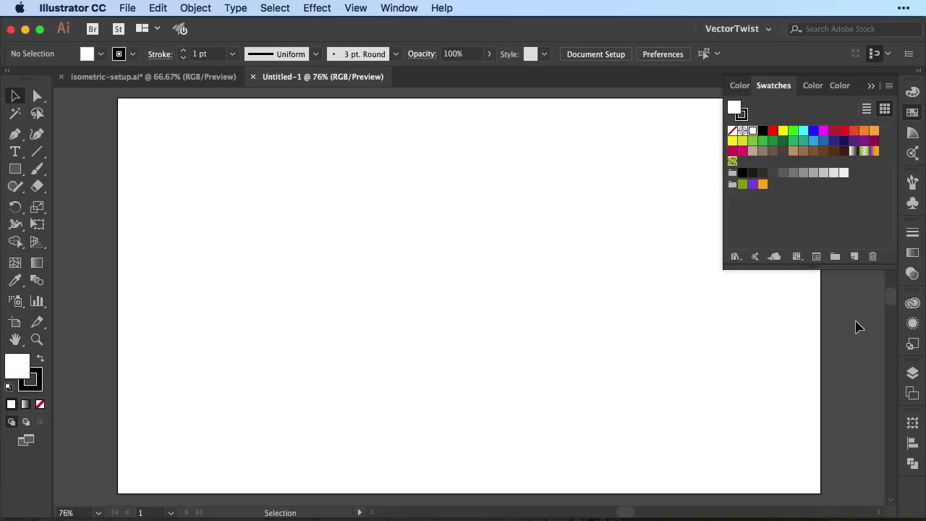
# Step: Open the user-defined isometric-pattern swatch library in the new document and place its panel beside the Swatches panel
pyautogui.click(890, 86)
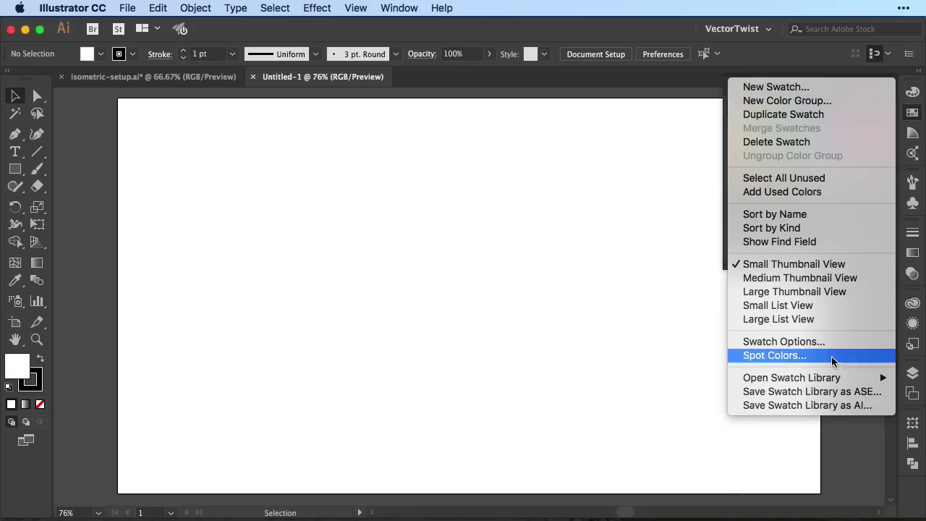
pyautogui.moveTo(809, 382)
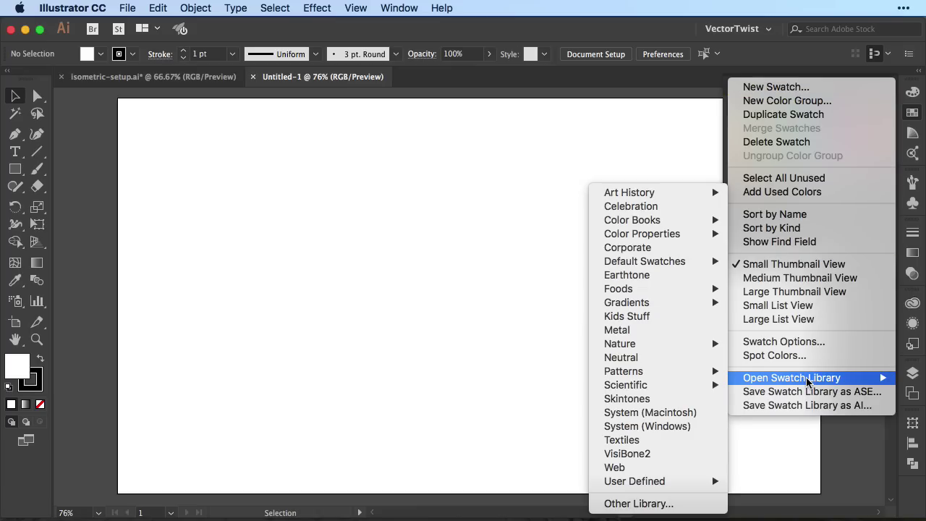
pyautogui.moveTo(667, 488)
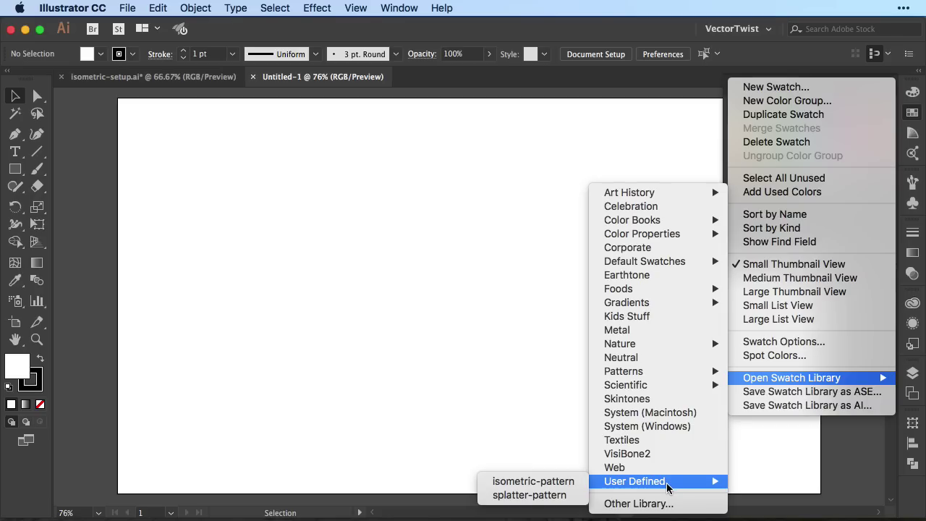
pyautogui.click(568, 485)
pyautogui.moveTo(515, 236); pyautogui.dragTo(654, 118)
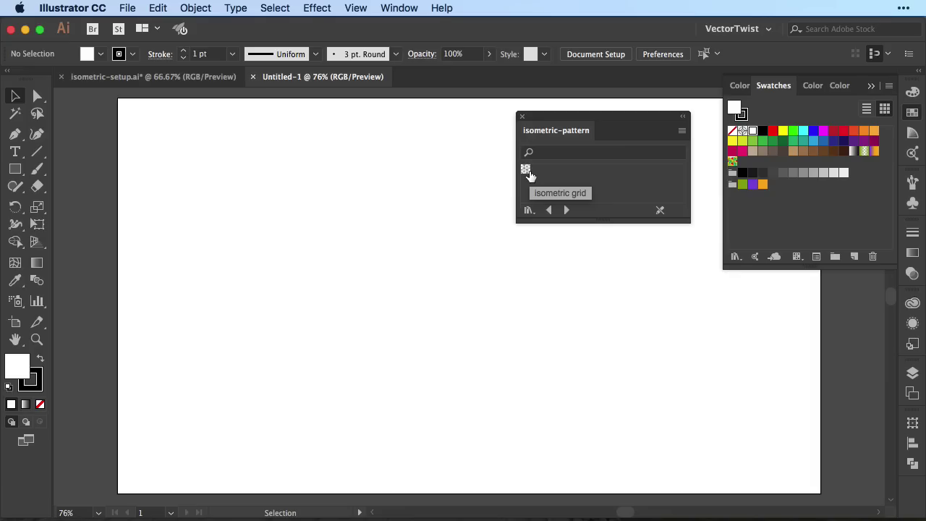
# Step: Return to the isometric-setup.ai document and select the pattern-filled rectangle
pyautogui.click(140, 77)
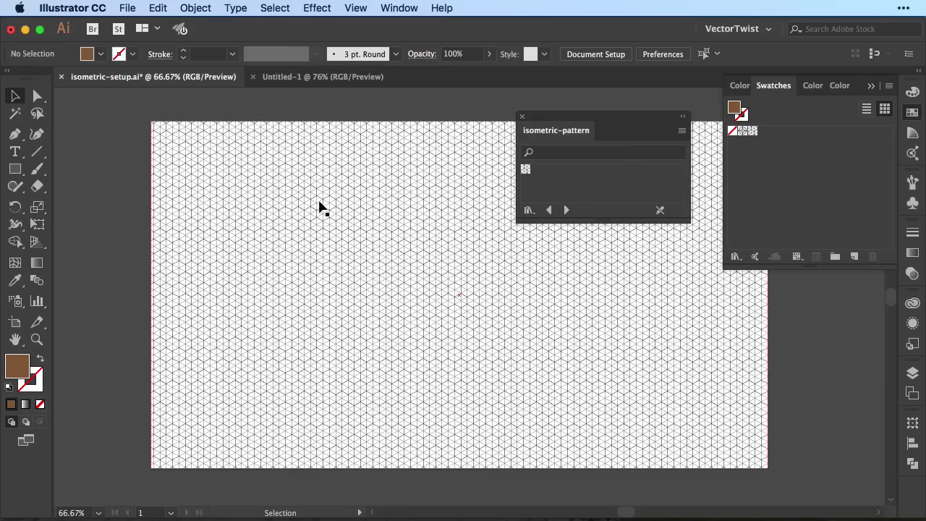
pyautogui.click(286, 251)
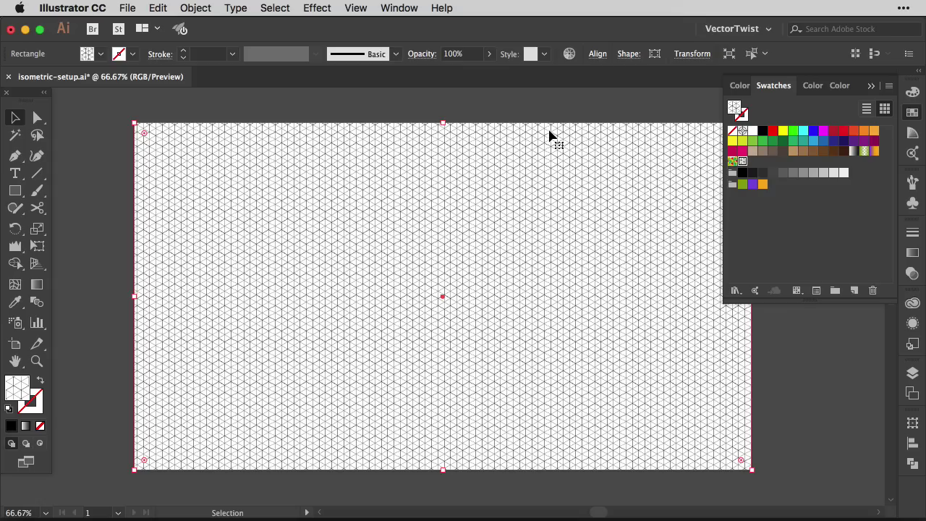
# Step: Try to make guides from the pattern-filled rectangle, and undo the conversion
pyautogui.click(353, 8)
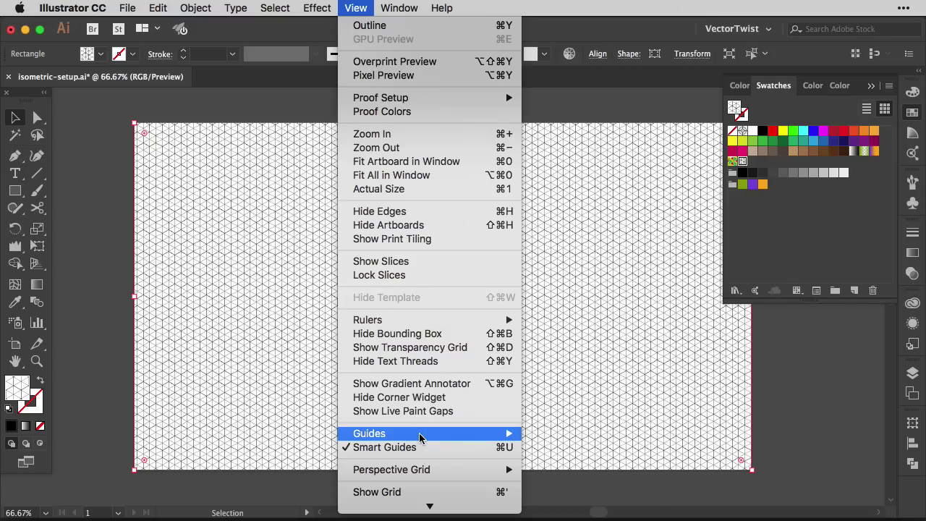
pyautogui.moveTo(420, 434)
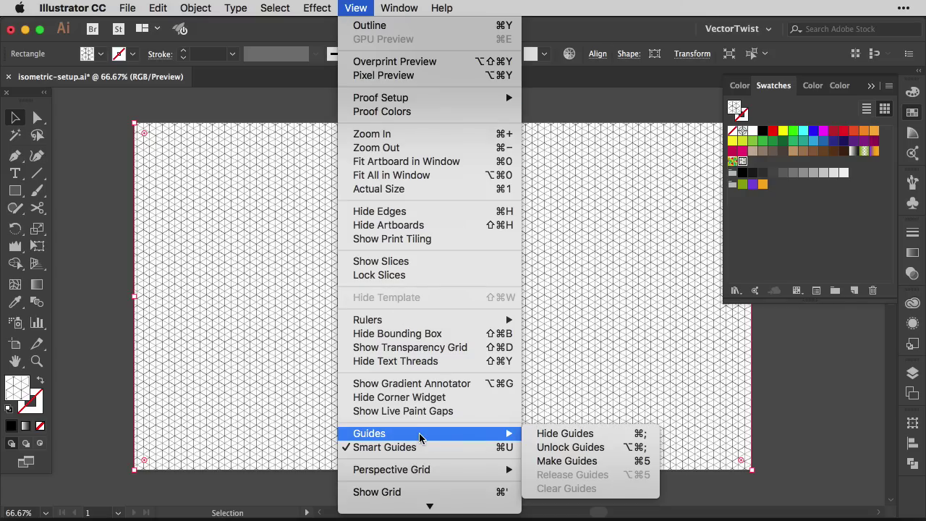
pyautogui.click(566, 461)
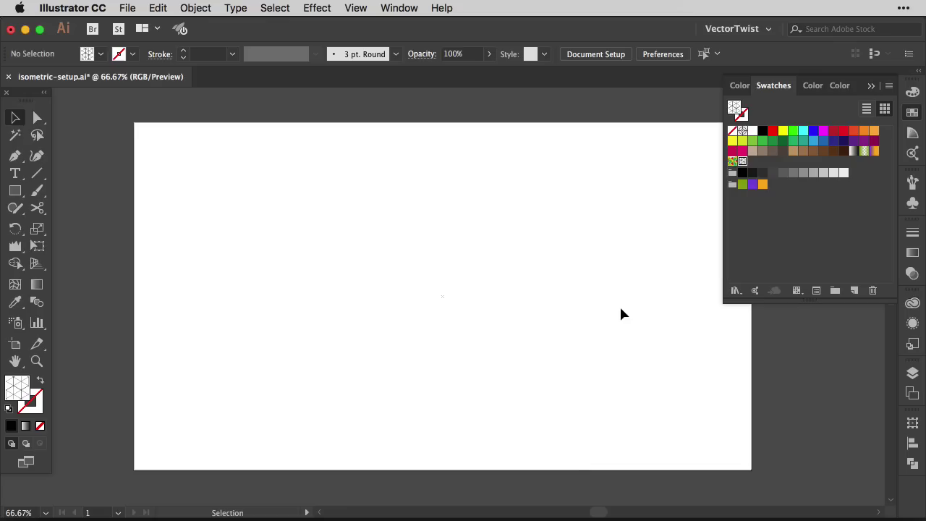
pyautogui.press('super')
pyautogui.press('super+z')
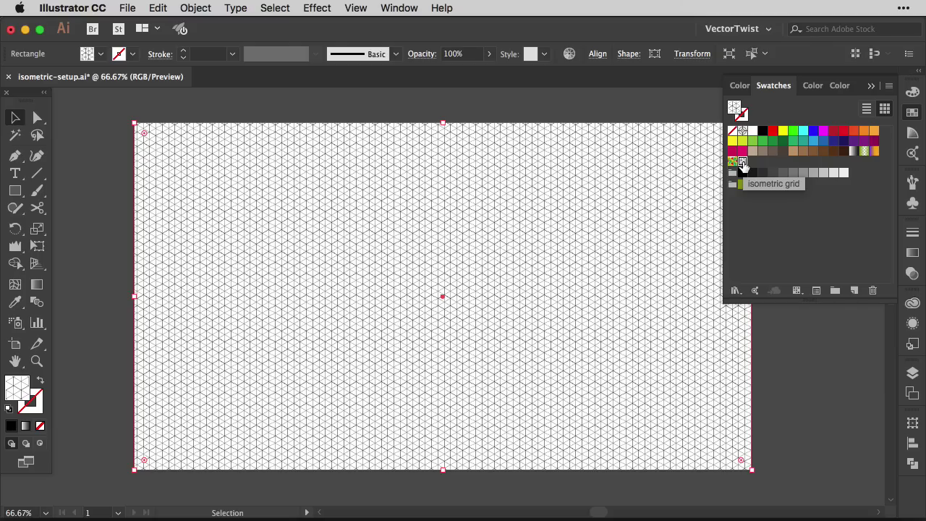
# Step: Expand the fill of the isometric grid rectangle into editable artwork
pyautogui.moveTo(743, 163); pyautogui.dragTo(559, 242)
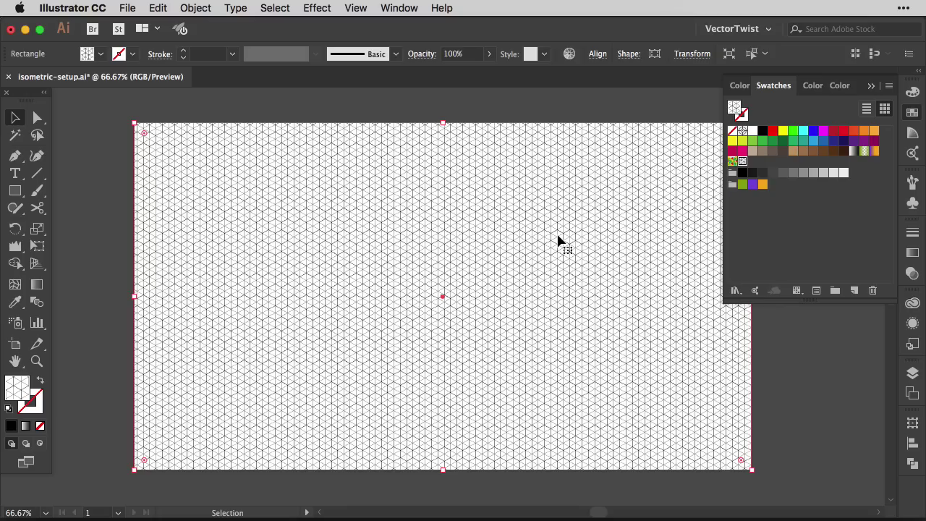
pyautogui.click(194, 9)
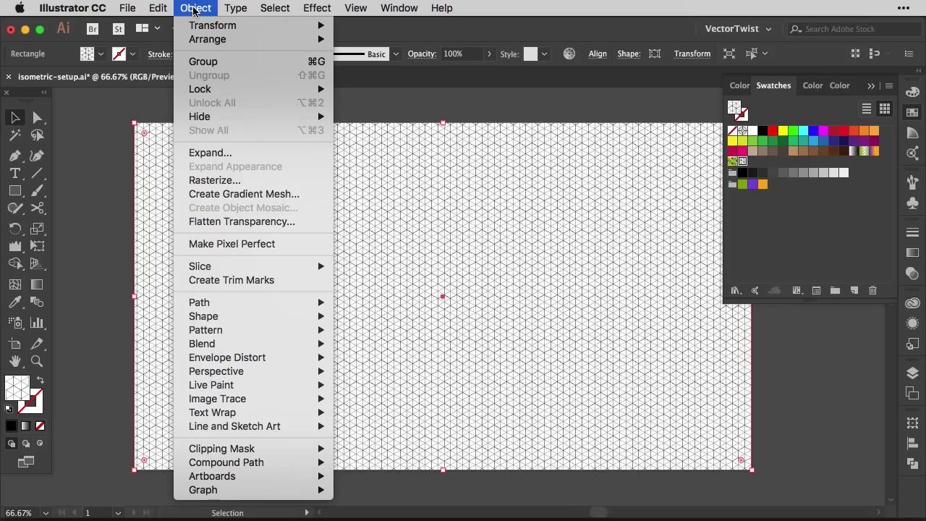
pyautogui.click(239, 155)
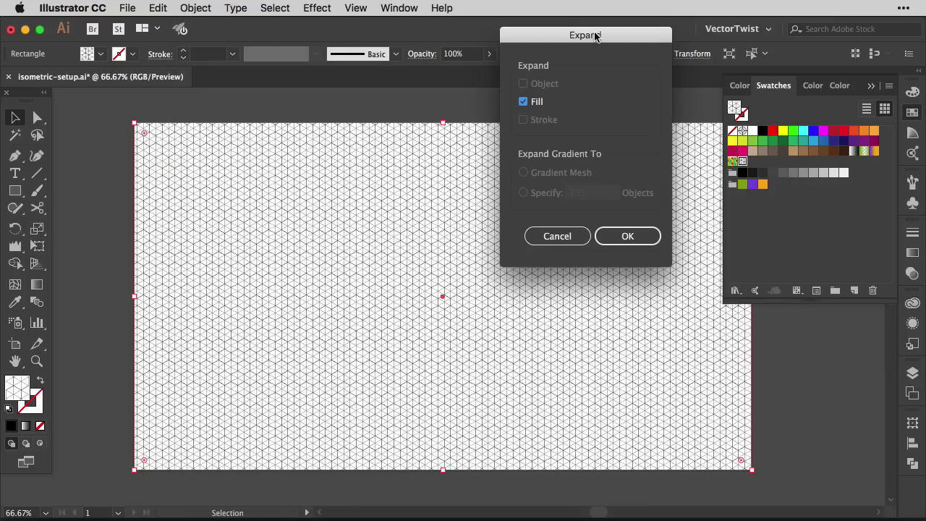
pyautogui.moveTo(595, 37); pyautogui.dragTo(546, 109)
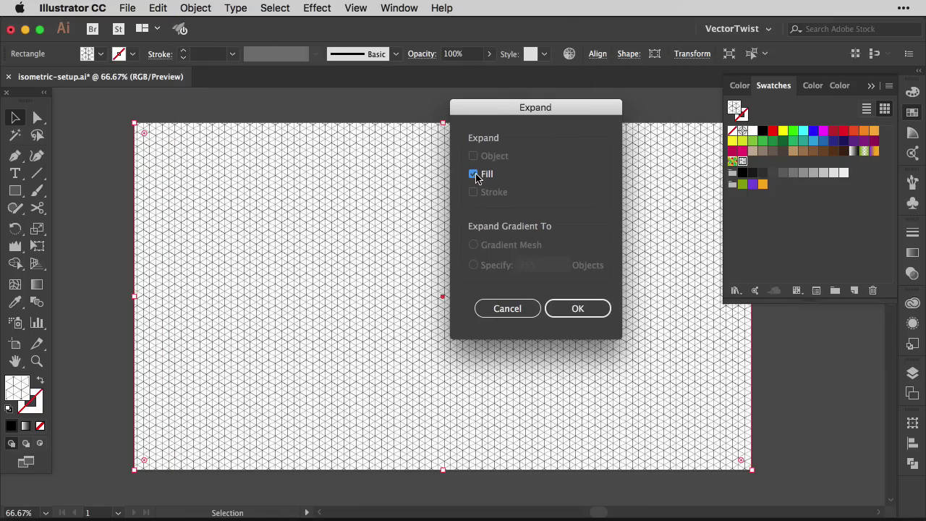
pyautogui.click(592, 309)
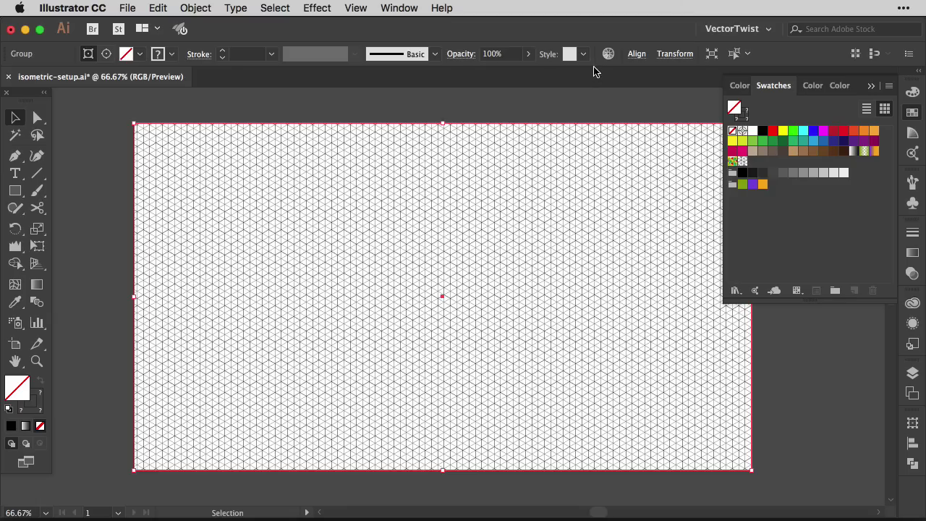
# Step: Try to make guides from the expanded grid group while it is still clipped
pyautogui.click(359, 10)
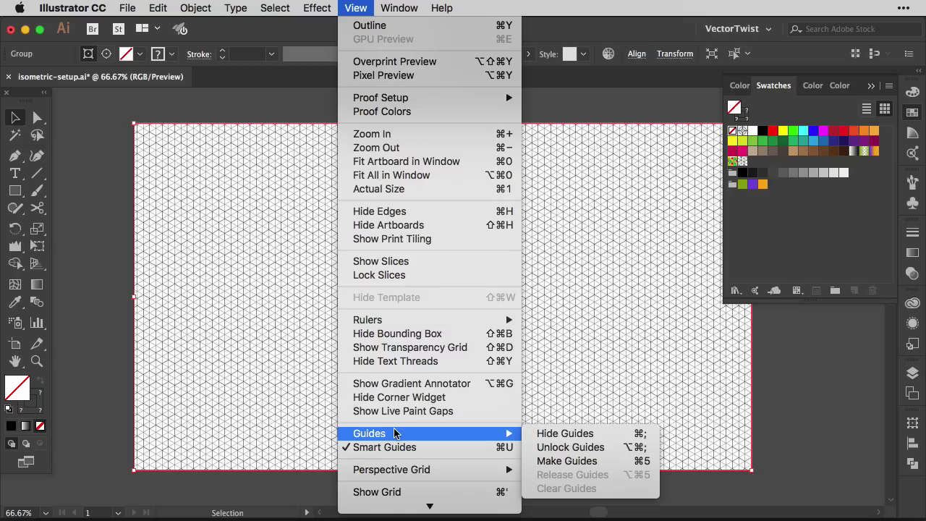
pyautogui.click(542, 460)
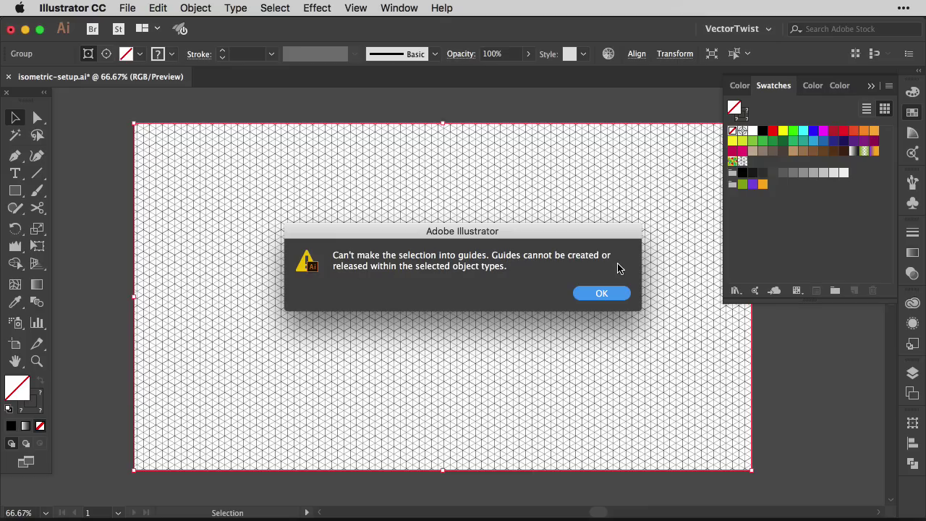
pyautogui.click(594, 294)
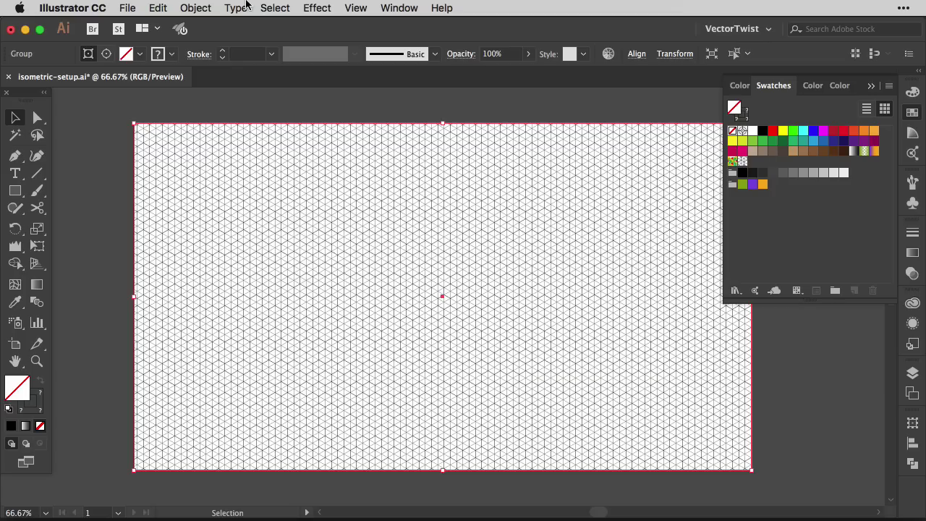
# Step: Release the clipping mask on the expanded grid group and deselect the artwork
pyautogui.click(196, 8)
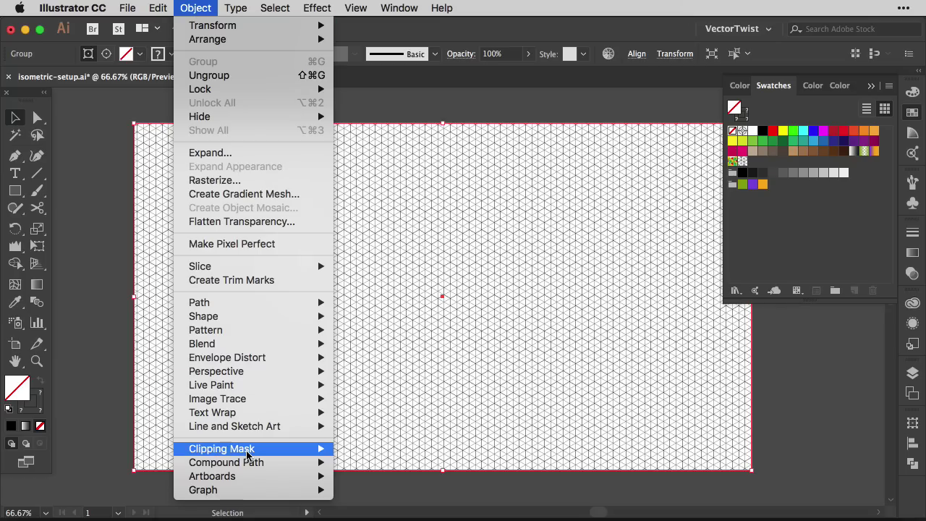
pyautogui.moveTo(246, 452)
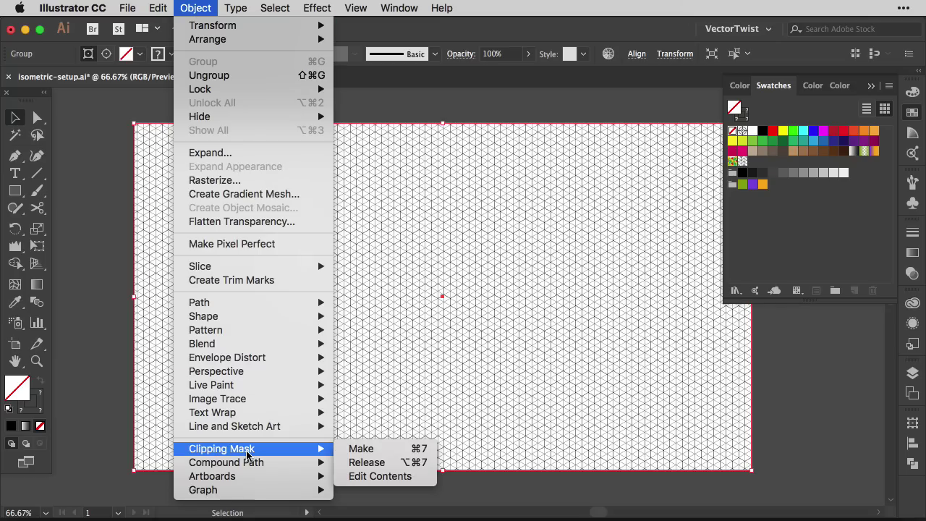
pyautogui.click(376, 463)
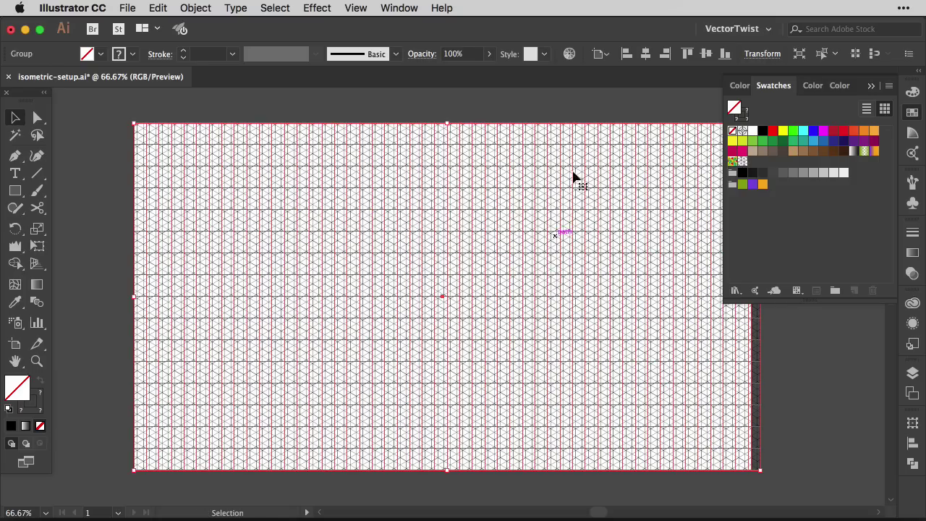
pyautogui.click(553, 114)
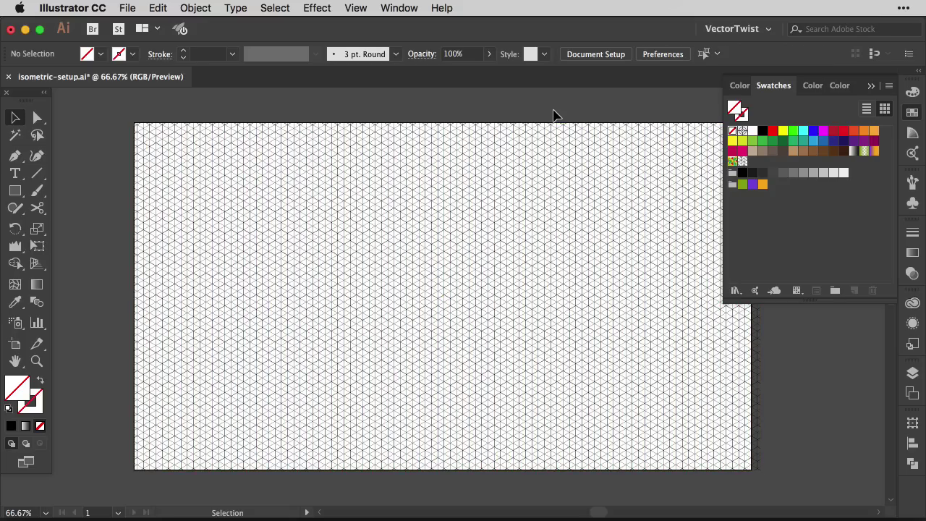
# Step: Examine the released grid's paths in Outline view and return to the normal preview
pyautogui.click(355, 8)
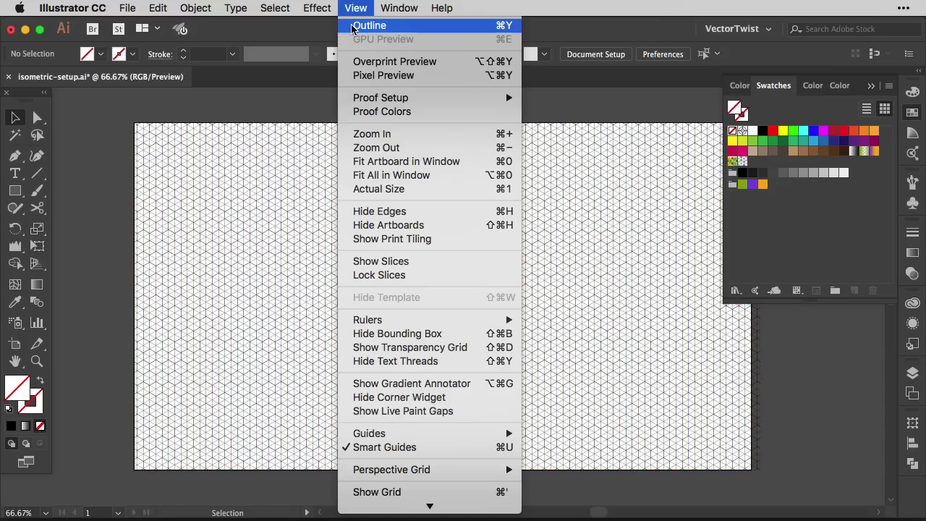
pyautogui.click(368, 25)
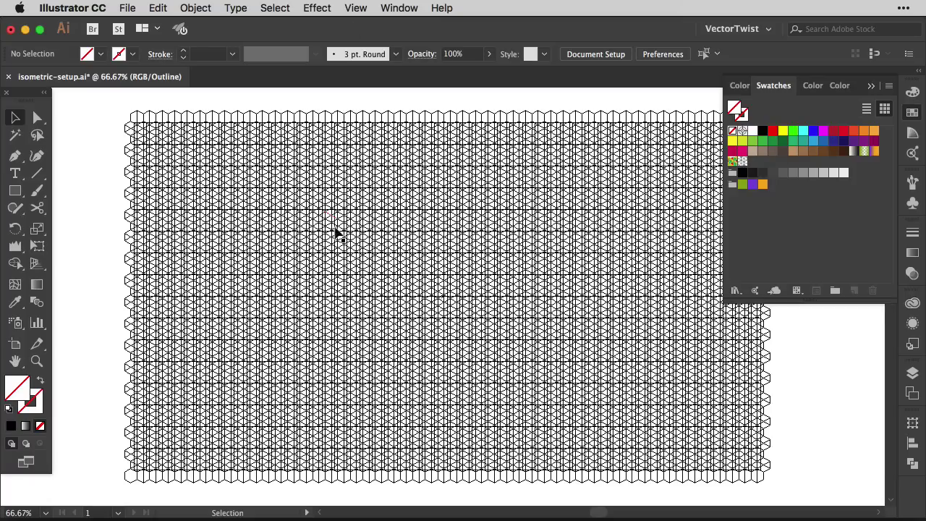
pyautogui.click(356, 8)
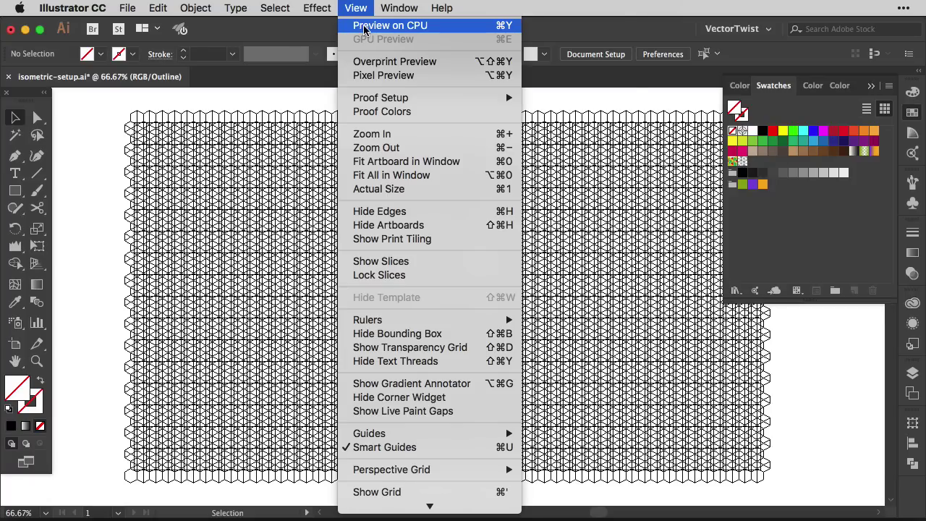
pyautogui.click(378, 26)
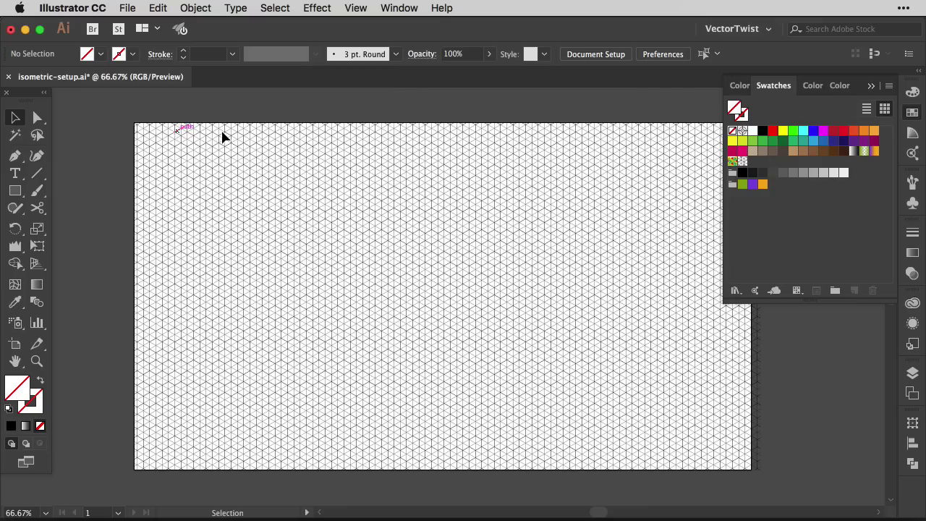
# Step: Ungroup the expanded isometric grid group repeatedly until its paths are separate objects, and deselect everything
pyautogui.click(224, 137)
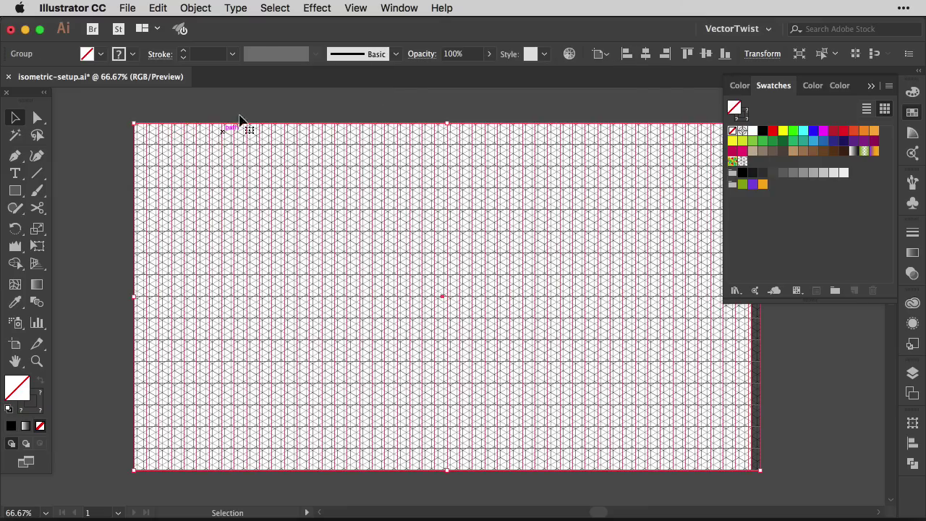
pyautogui.click(192, 9)
pyautogui.click(196, 75)
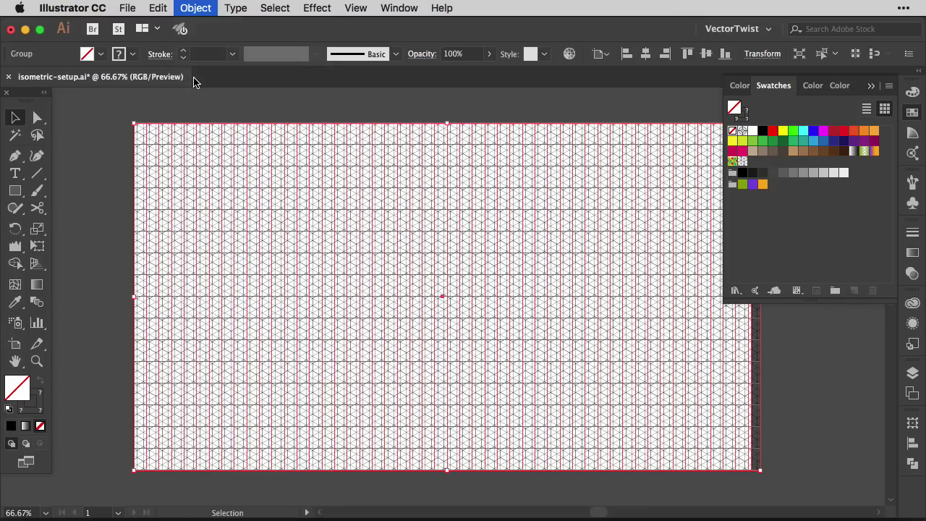
pyautogui.click(196, 8)
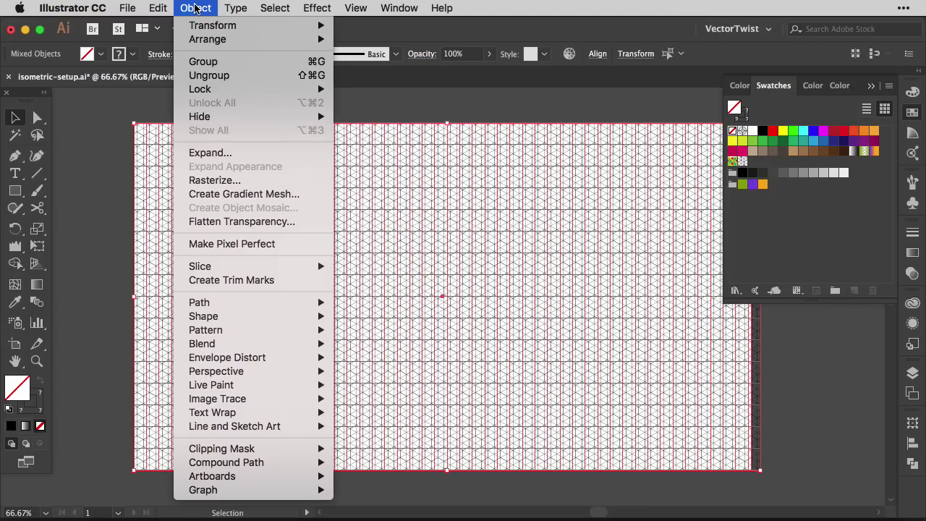
pyautogui.click(208, 74)
pyautogui.click(206, 10)
pyautogui.click(206, 77)
pyautogui.click(196, 8)
pyautogui.click(208, 75)
pyautogui.click(205, 9)
pyautogui.click(283, 161)
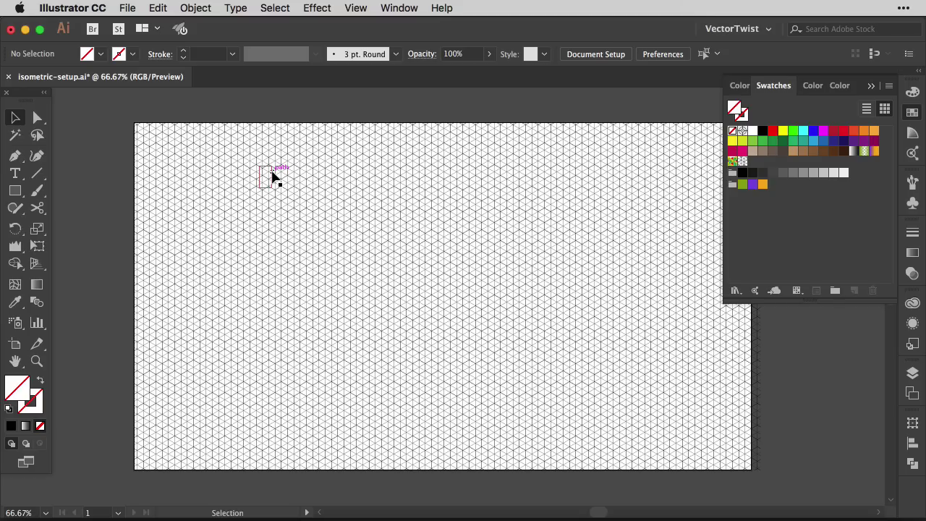
# Step: Select the invisible rectangle around the grid plus all paths with the same fill and stroke, delete them and clear the selection
pyautogui.moveTo(273, 177); pyautogui.dragTo(273, 129)
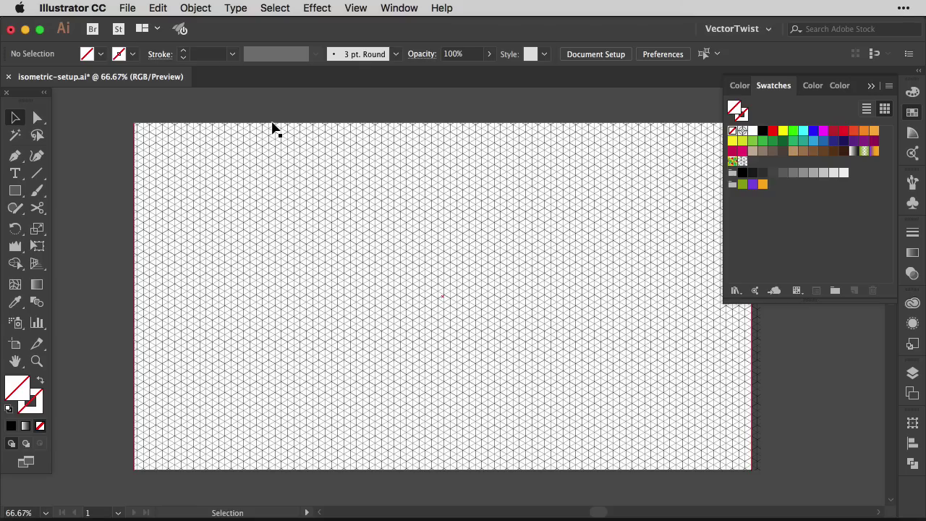
pyautogui.click(273, 128)
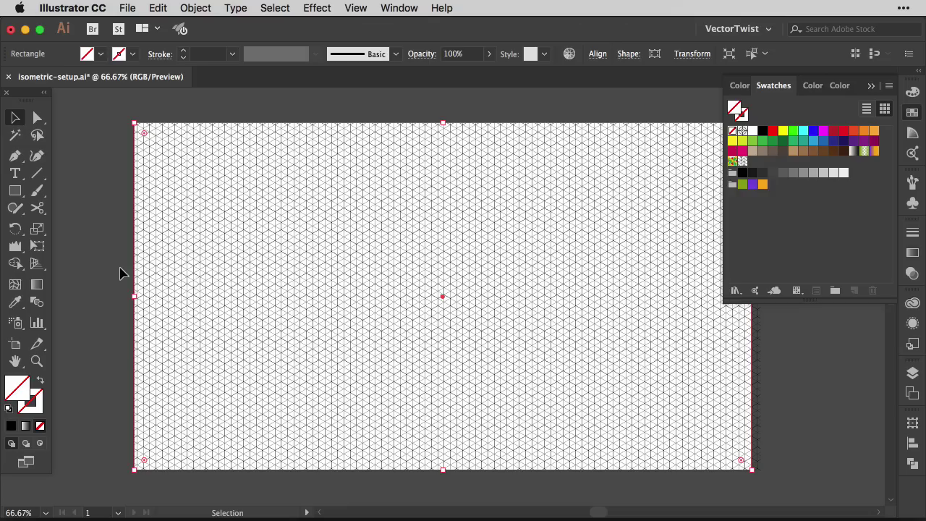
pyautogui.click(273, 8)
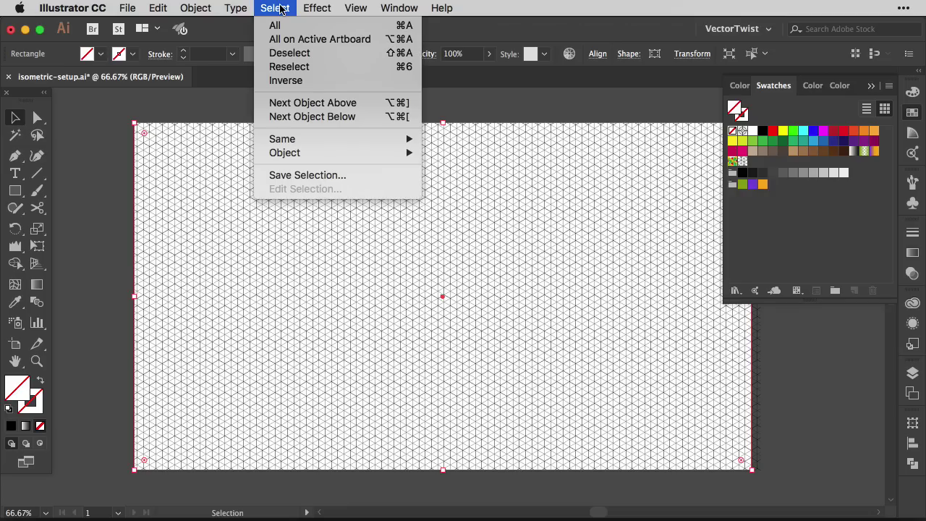
pyautogui.moveTo(282, 142)
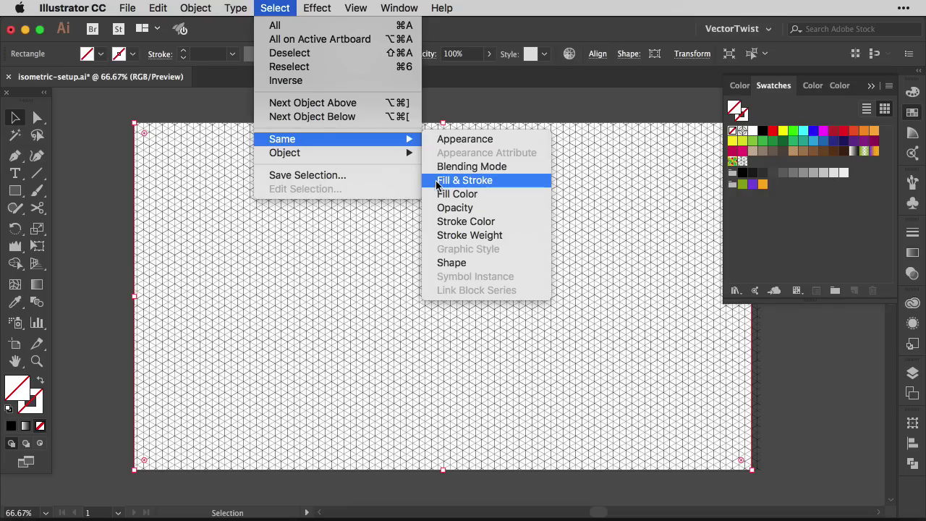
pyautogui.click(488, 186)
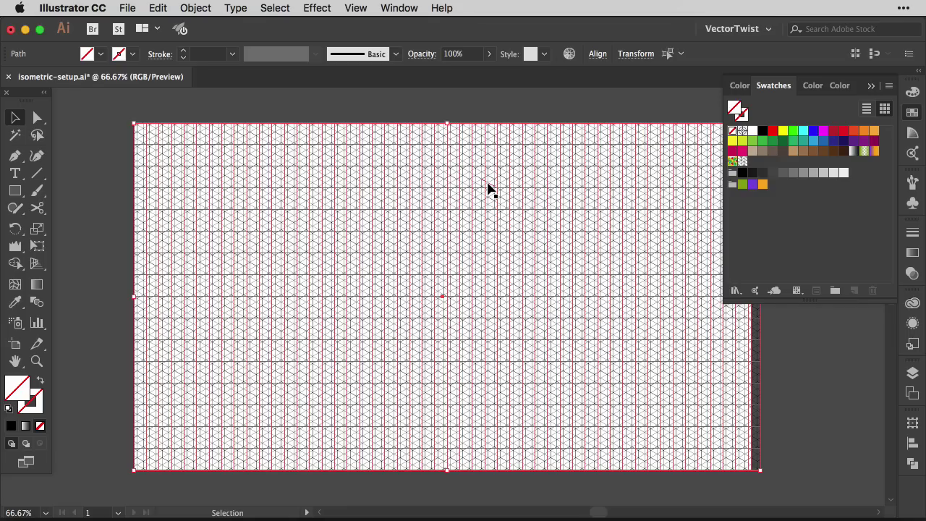
pyautogui.press('super+shift+a')
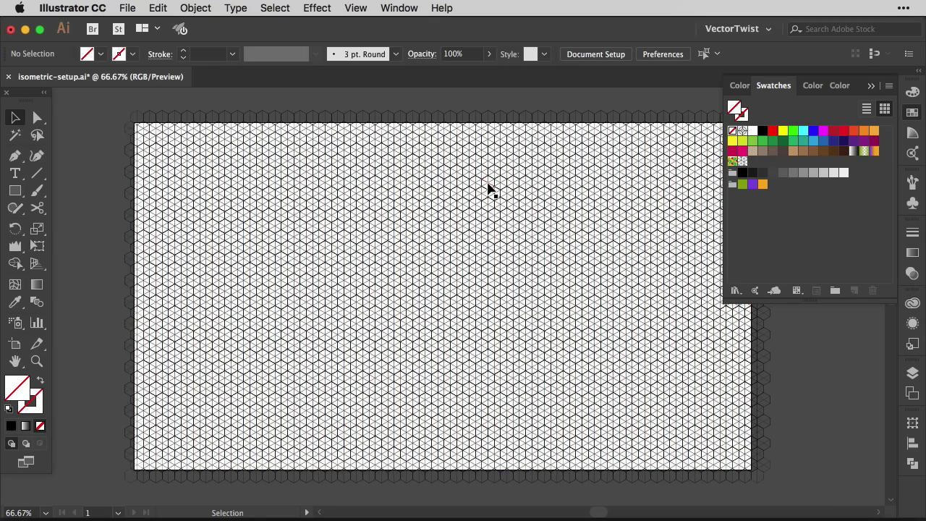
# Step: Examine the cleaned-up grid lines and their intersections at high magnification, and return to a view of the whole artboard
pyautogui.press('super+equal')
pyautogui.press('super+equal')
pyautogui.press('super+equal')
pyautogui.press('super+equal')
pyautogui.press('super+equal')
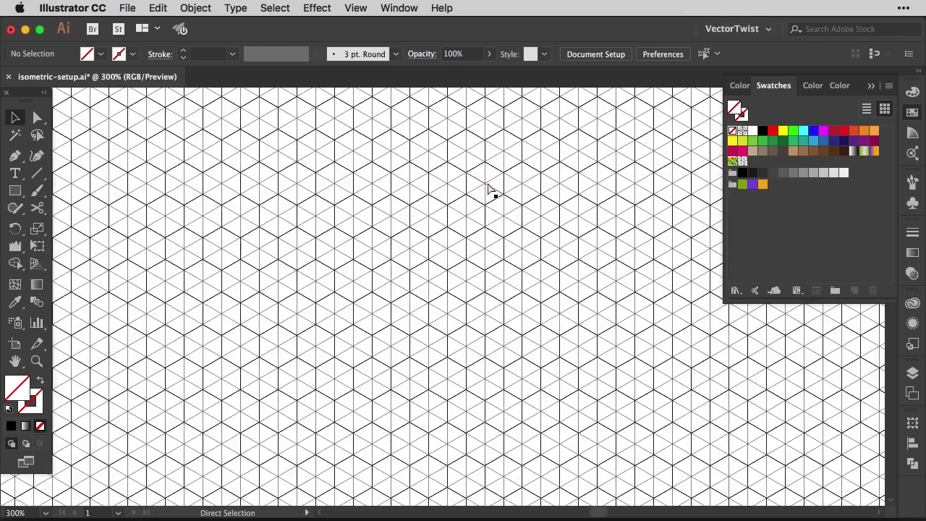
pyautogui.press('super+equal')
pyautogui.press('super+equal')
pyautogui.press('super+equal')
pyautogui.press('super+equal')
pyautogui.press('super+equal')
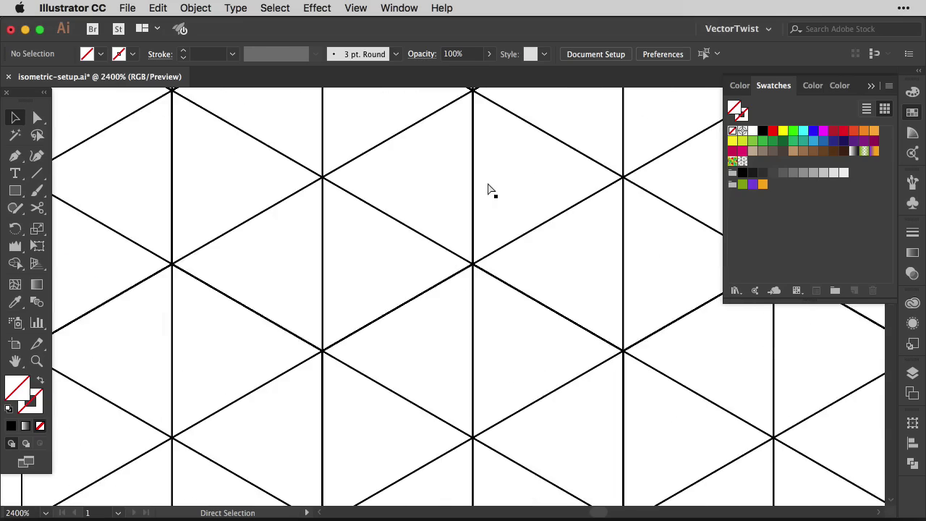
pyautogui.press('super+minus')
pyautogui.press('super+minus')
pyautogui.press('super+minus')
pyautogui.press('super+minus')
pyautogui.press('super+minus')
pyautogui.press('super+minus')
pyautogui.press('super+minus')
pyautogui.press('super+minus')
pyautogui.press('super+minus')
pyautogui.press('super+minus')
pyautogui.press('super+minus')
pyautogui.press('super+minus')
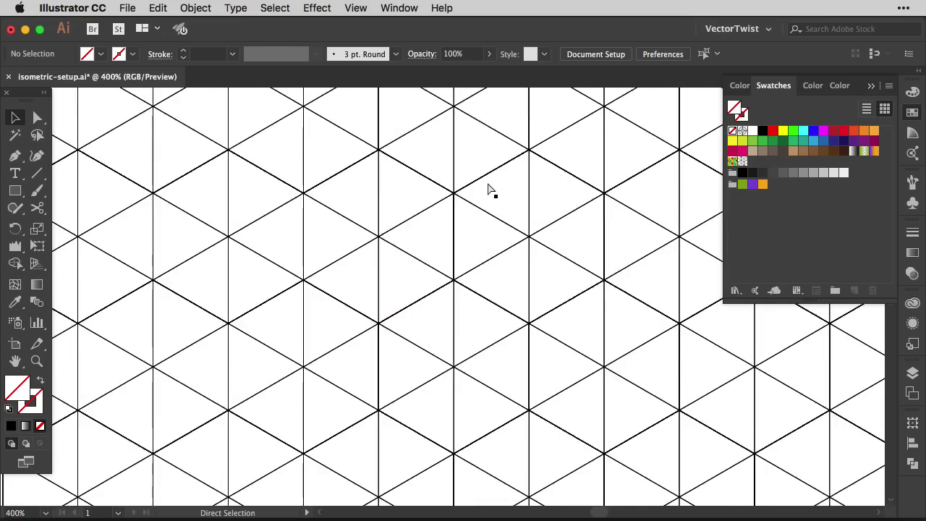
pyautogui.press('super+equal')
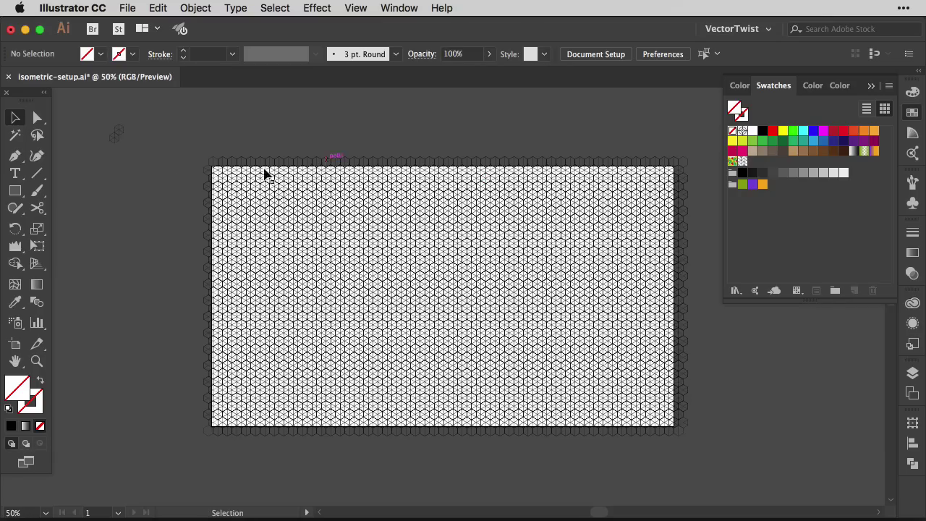
# Step: Select all of the grid artwork and convert it into guides
pyautogui.press('super+a')
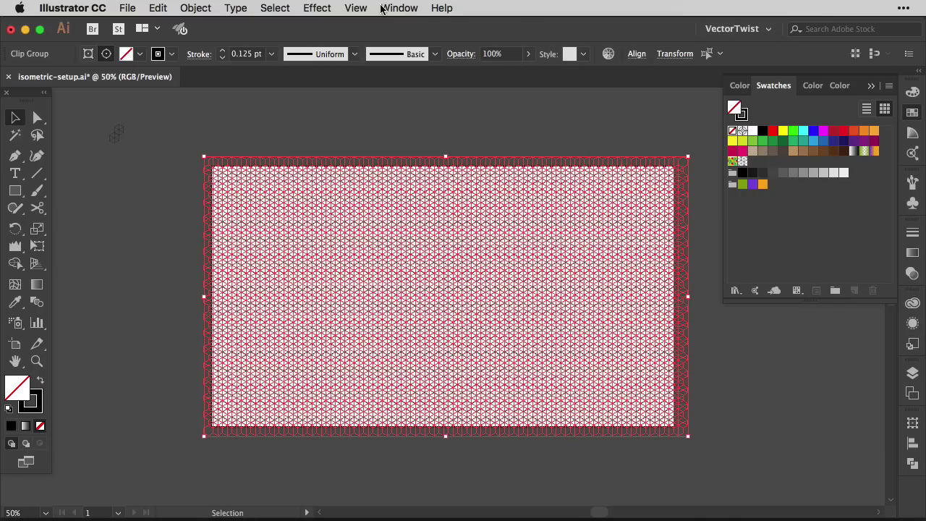
pyautogui.click(353, 8)
pyautogui.moveTo(413, 434)
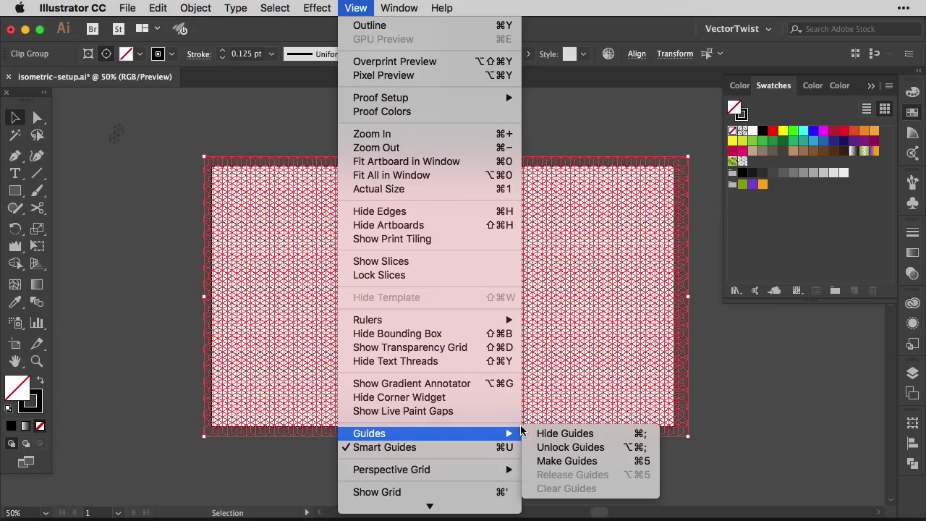
pyautogui.click(602, 463)
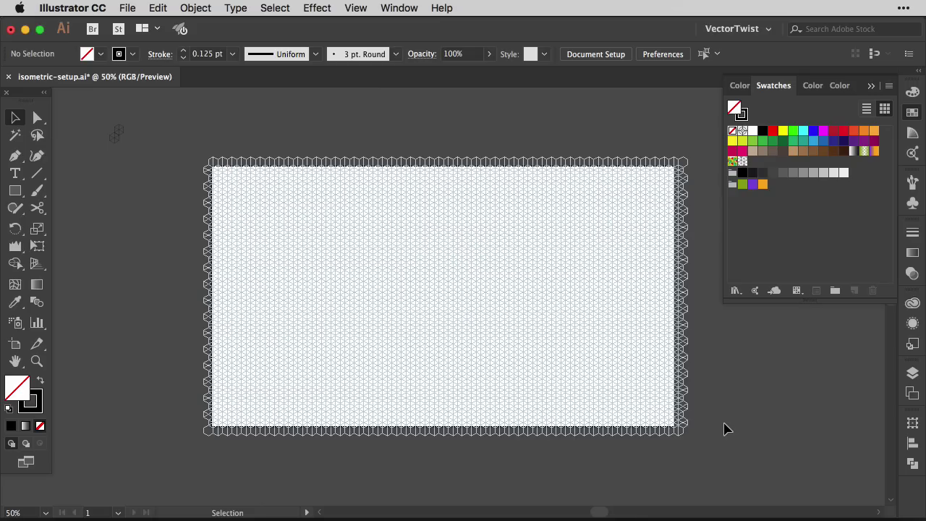
# Step: Inspect the guides up close and review their custom colour in the Guides & Grid preferences, closing the dialogs without changes
pyautogui.press('super+equal')
pyautogui.press('super+equal')
pyautogui.press('super+equal')
pyautogui.press('super+equal')
pyautogui.press('super+equal')
pyautogui.press('super+equal')
pyautogui.press('super+equal')
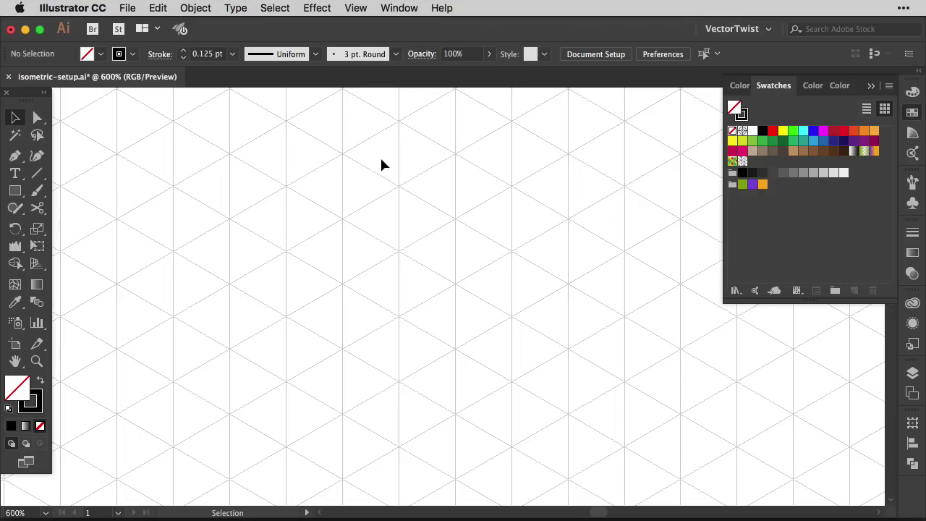
pyautogui.click(72, 8)
pyautogui.moveTo(69, 52)
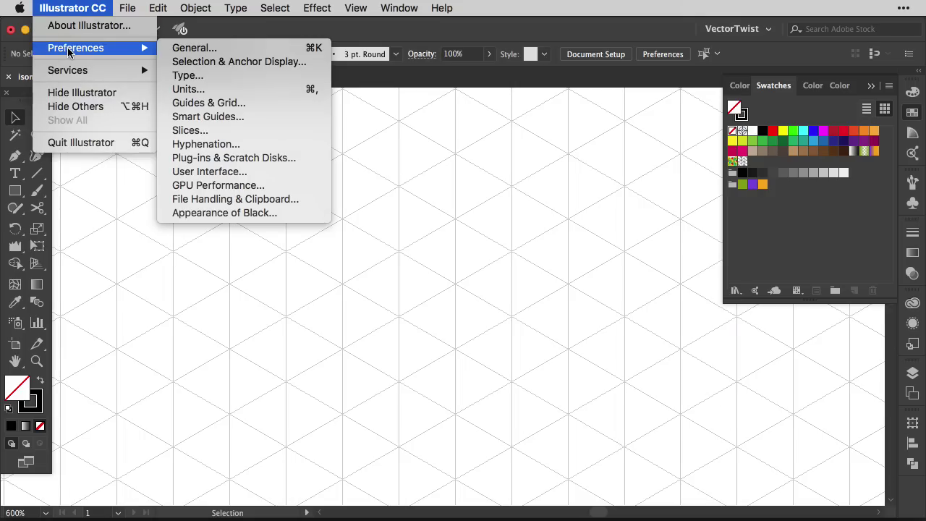
pyautogui.click(217, 106)
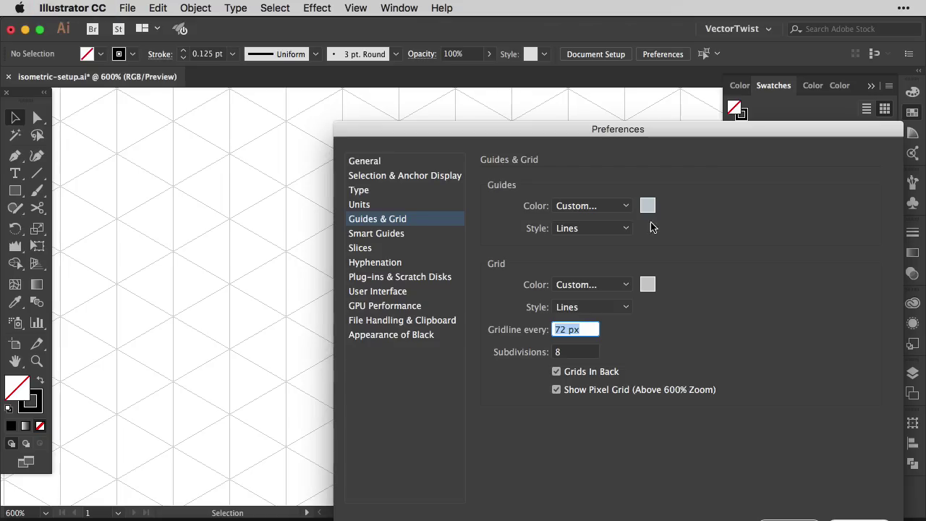
pyautogui.click(647, 206)
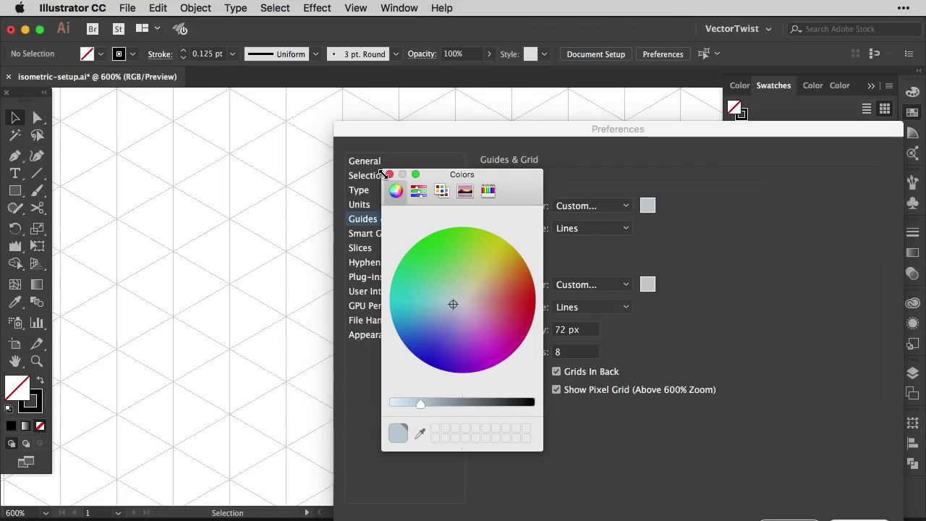
pyautogui.click(390, 176)
pyautogui.moveTo(709, 137); pyautogui.dragTo(641, 40)
pyautogui.click(765, 469)
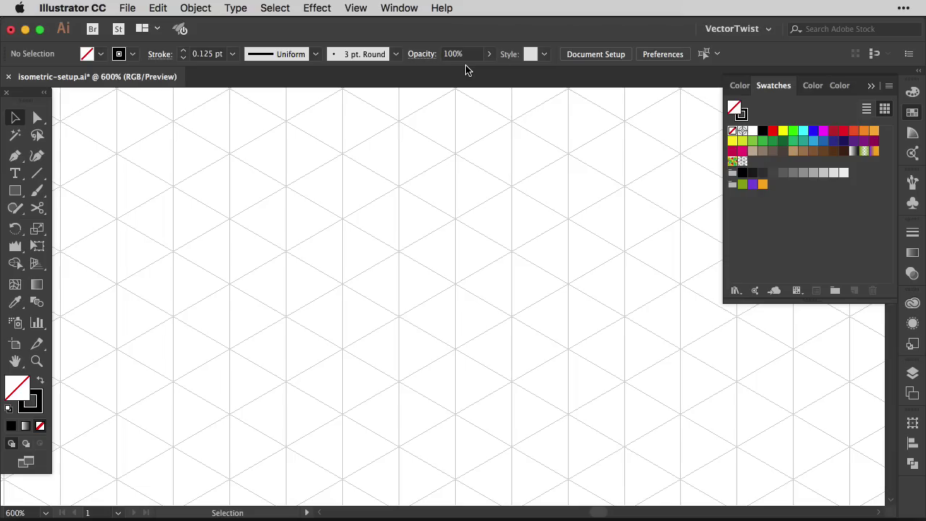
# Step: Set the default stroke to none and the default fill to the orange swatch
pyautogui.press('x')
pyautogui.press('/')
pyautogui.press('x')
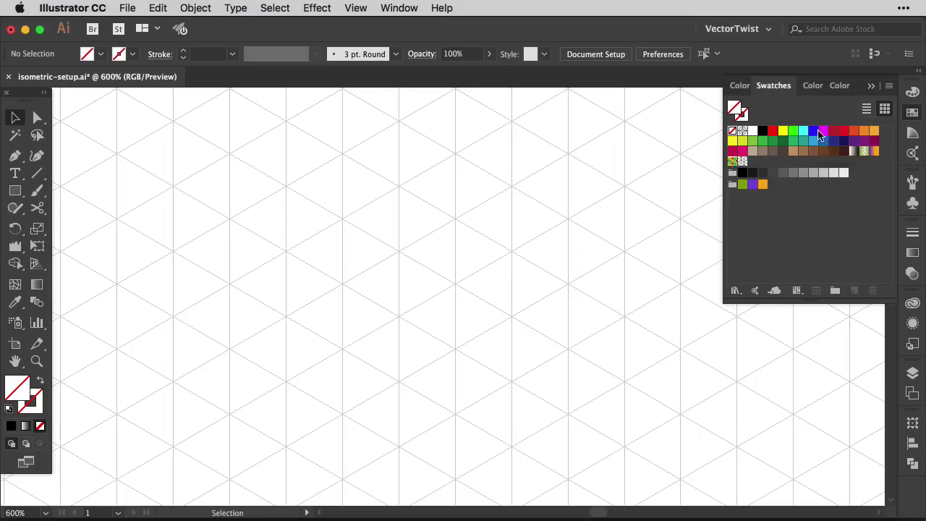
pyautogui.click(864, 132)
# Step: Draw a closed orange diamond with the Pen tool, two grid cells long on each side, with its corners on guide intersections
pyautogui.press('p')
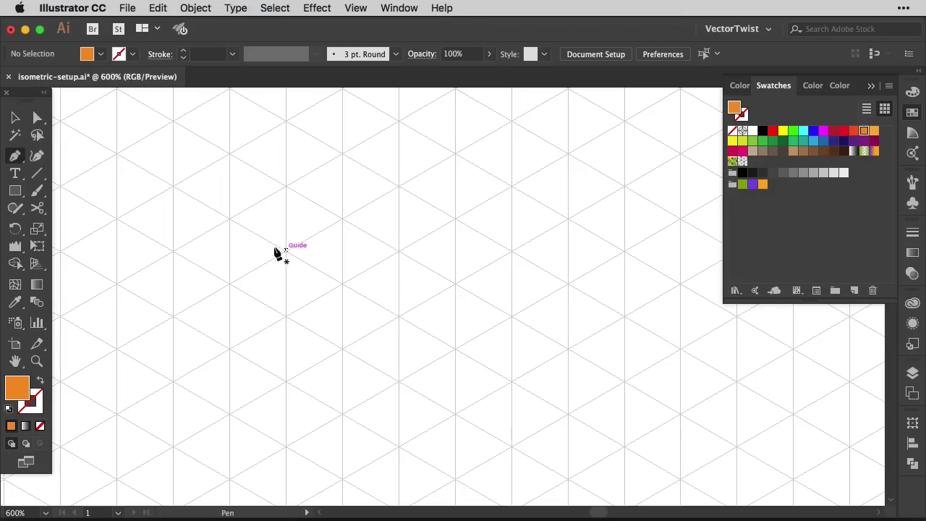
pyautogui.click(342, 219)
pyautogui.click(455, 154)
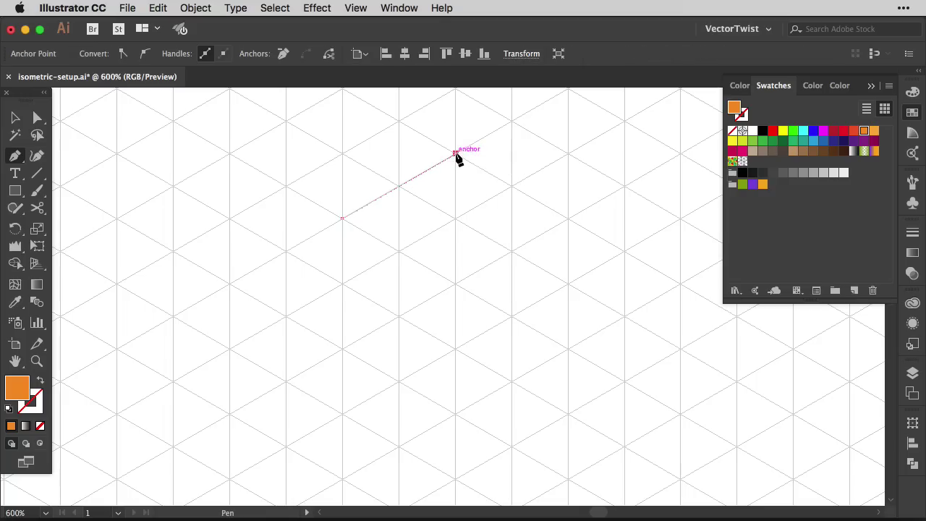
pyautogui.click(567, 217)
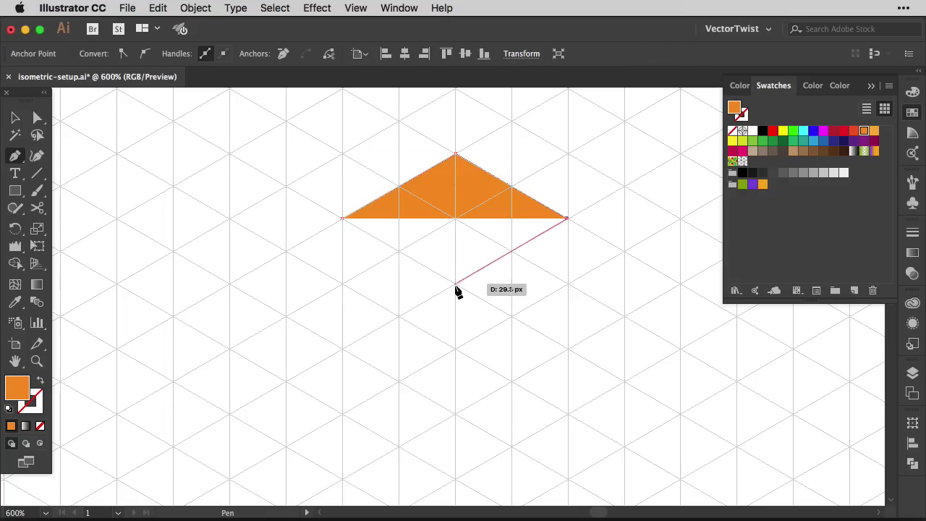
pyautogui.click(456, 284)
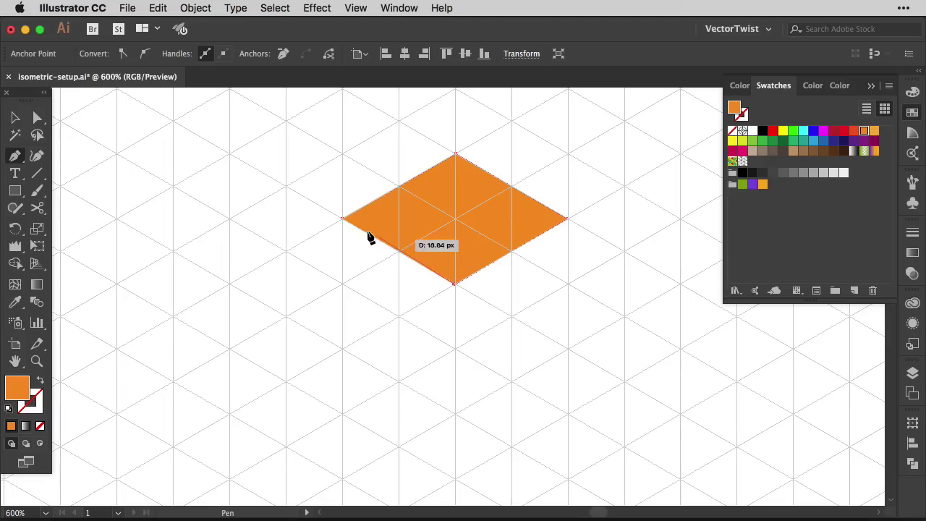
pyautogui.click(344, 220)
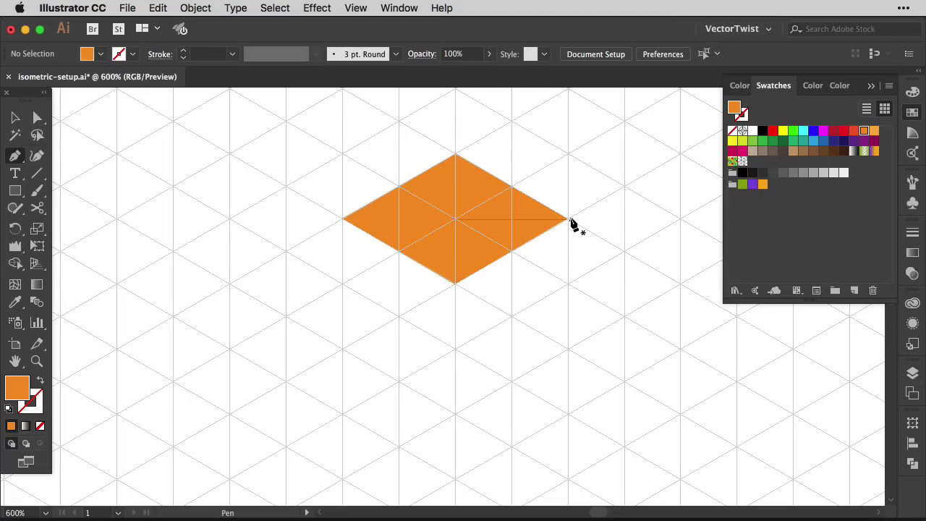
# Step: Hide the guides to view the orange diamond alone, and show them again
pyautogui.press('super')
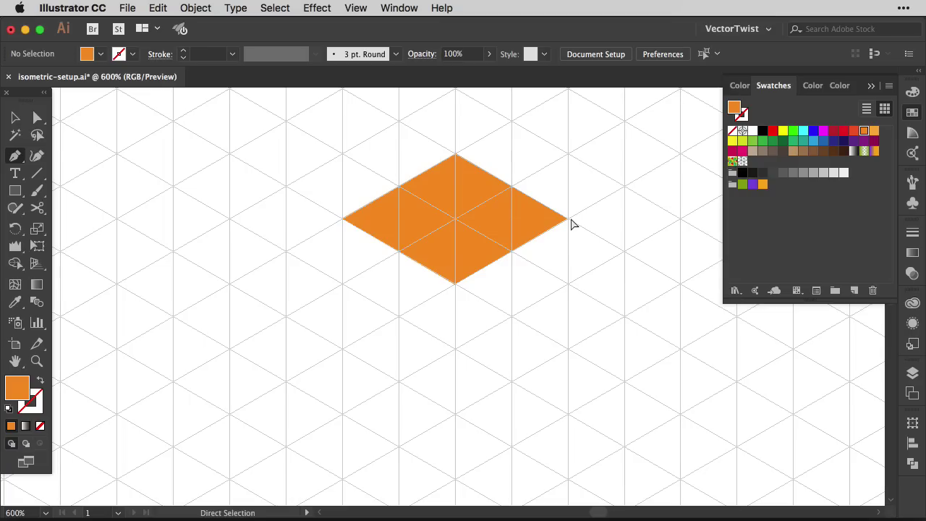
pyautogui.press('super+semicolon')
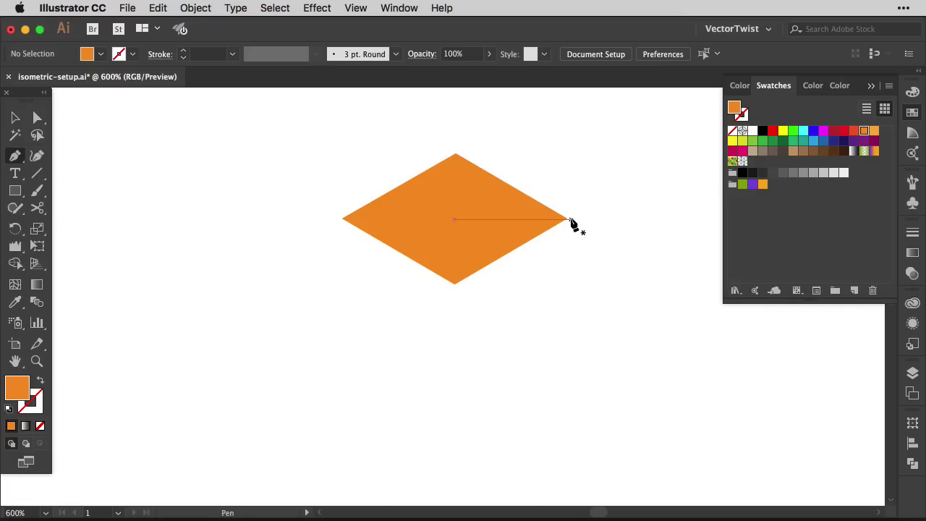
pyautogui.press('super+semicolon')
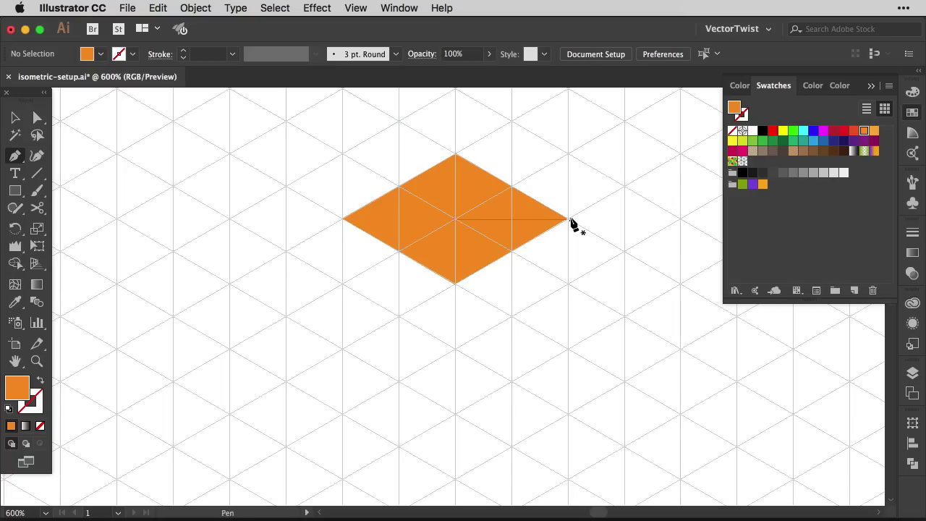
# Step: Unlock the isometric grid guides
pyautogui.click(354, 9)
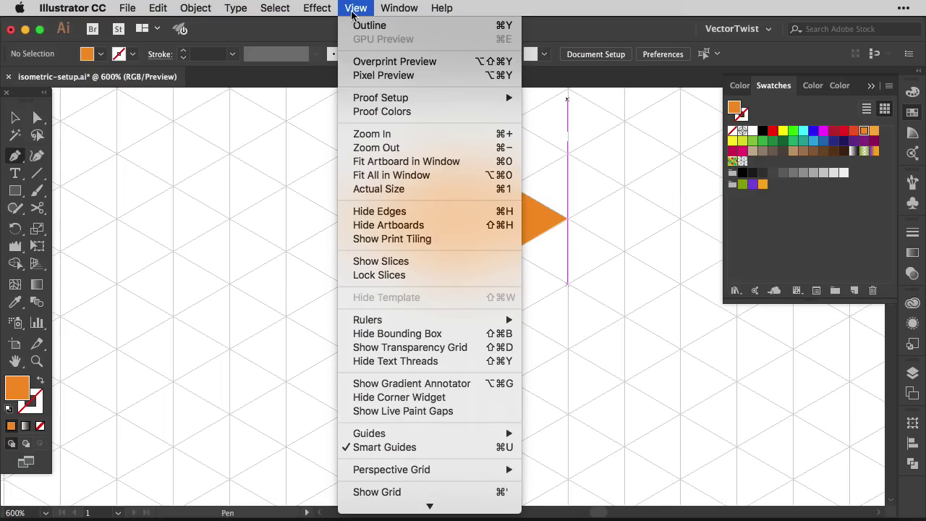
pyautogui.moveTo(416, 436)
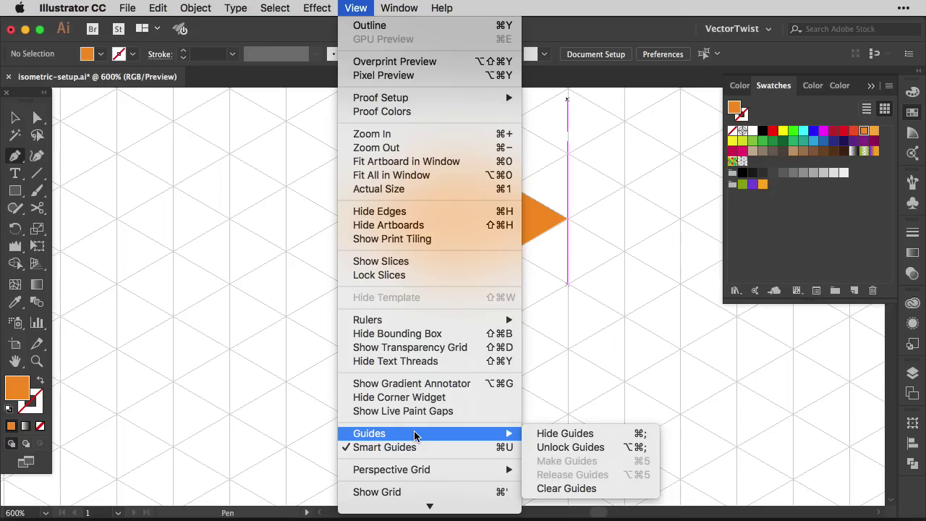
pyautogui.click(568, 449)
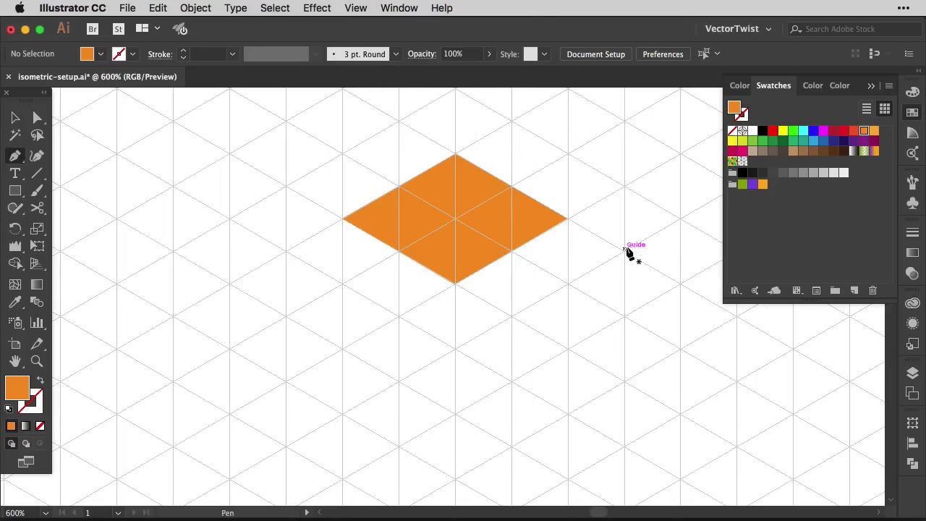
pyautogui.press('super+minus')
pyautogui.press('super+minus')
pyautogui.press('super+minus')
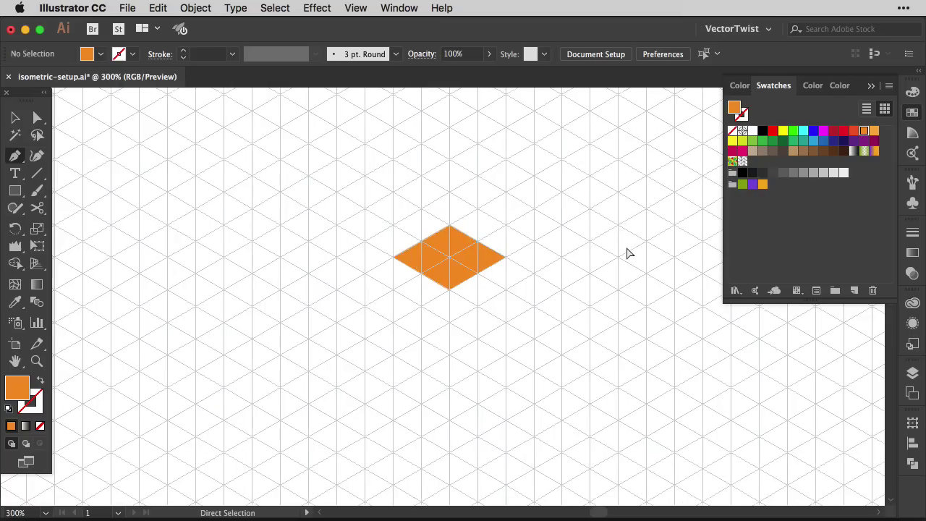